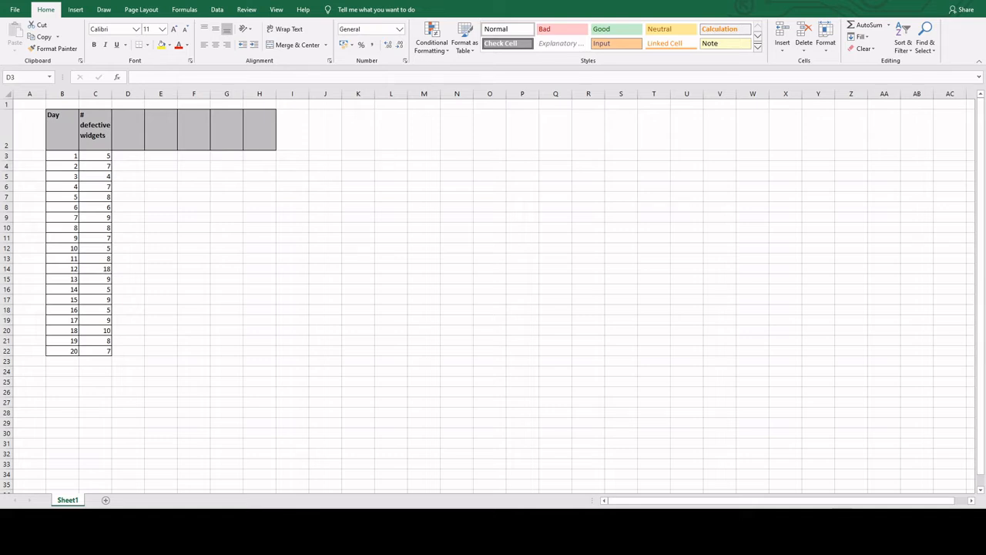
Add the header "Average" in cell D2, beside the defective widgets header
left_click_drag(61, 156, 94, 350)
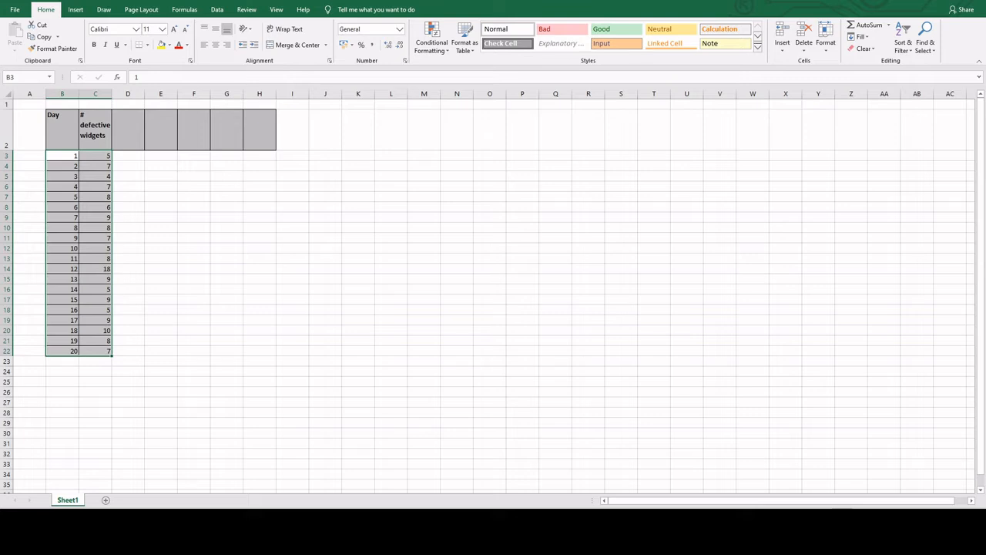
left_click(128, 130)
type("Average")
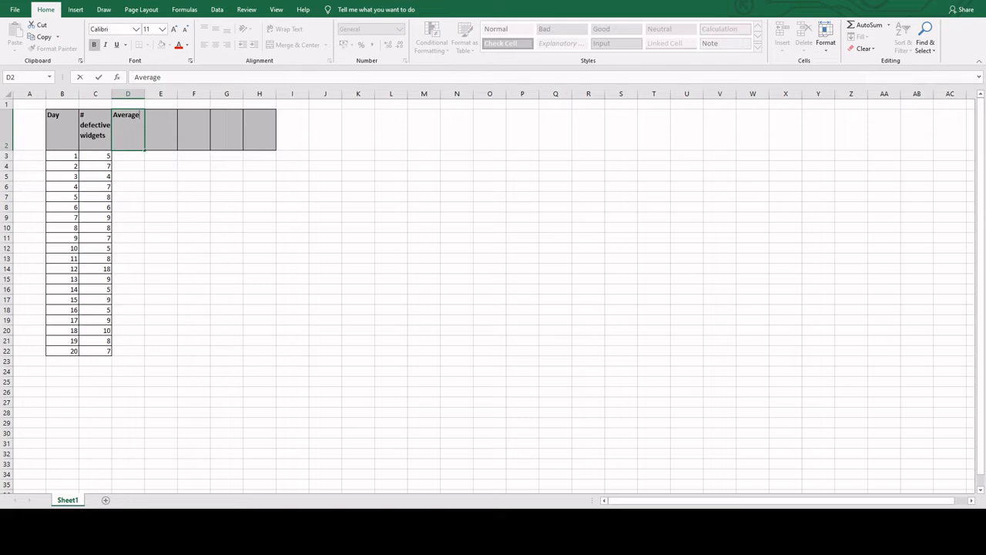
key("Return")
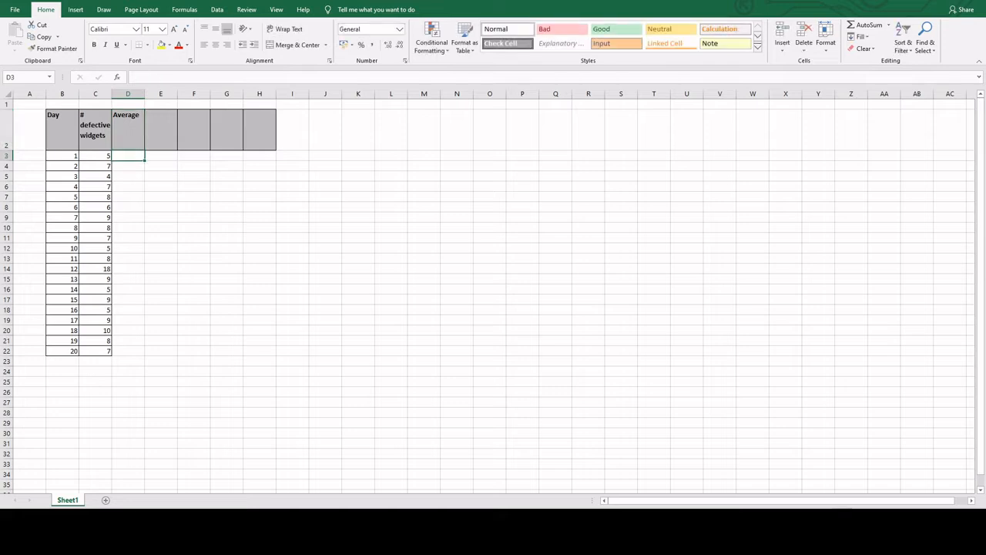
Calculate the average of C3:C22 in cell D3 and fill the formula down to D22
type("=averag")
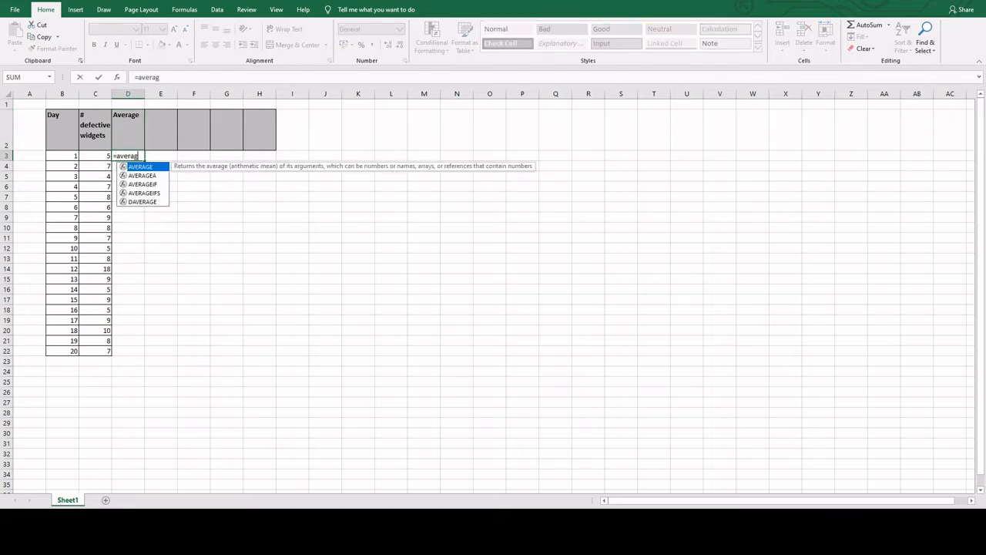
type("e(")
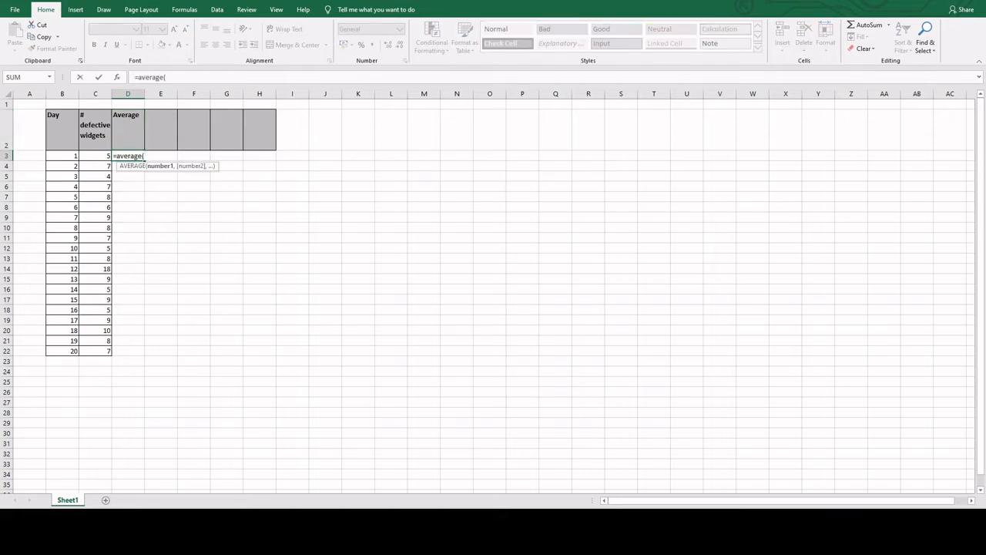
left_click_drag(94, 156, 97, 350)
type(")")
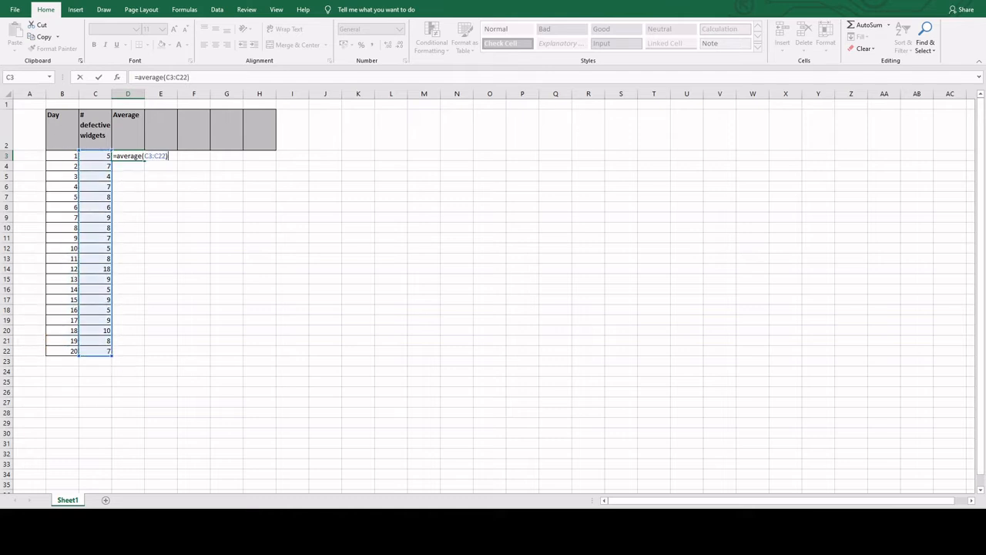
key("Return")
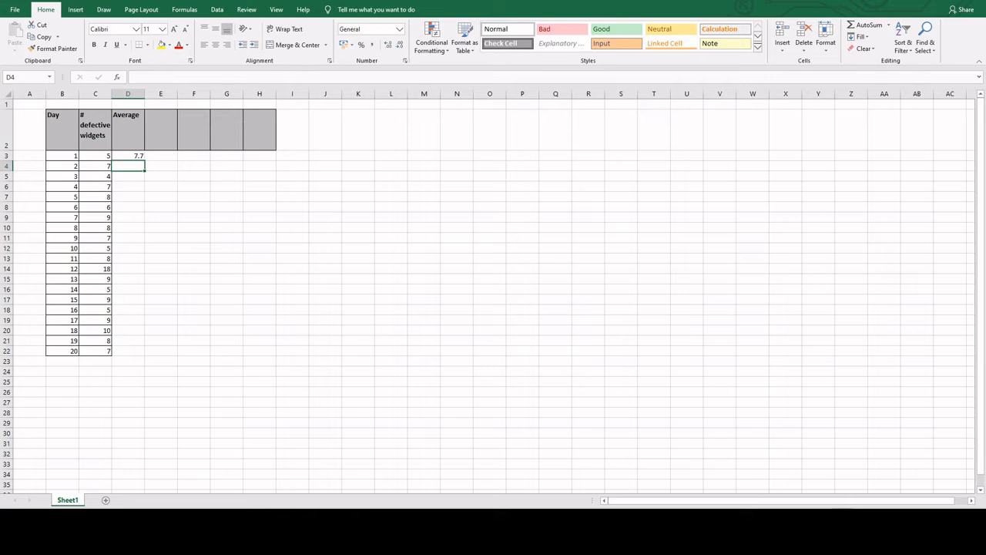
left_click(128, 156)
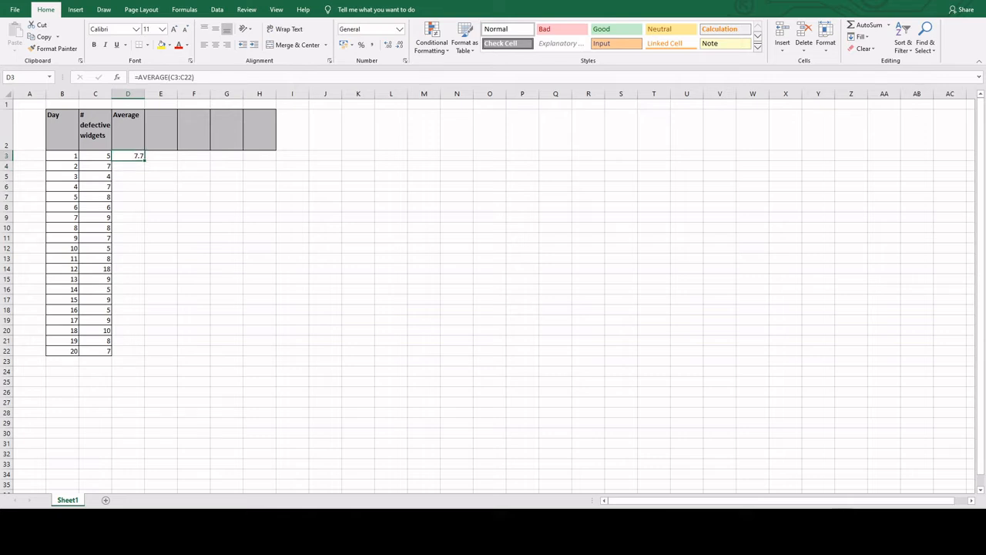
left_click_drag(144, 160, 144, 354)
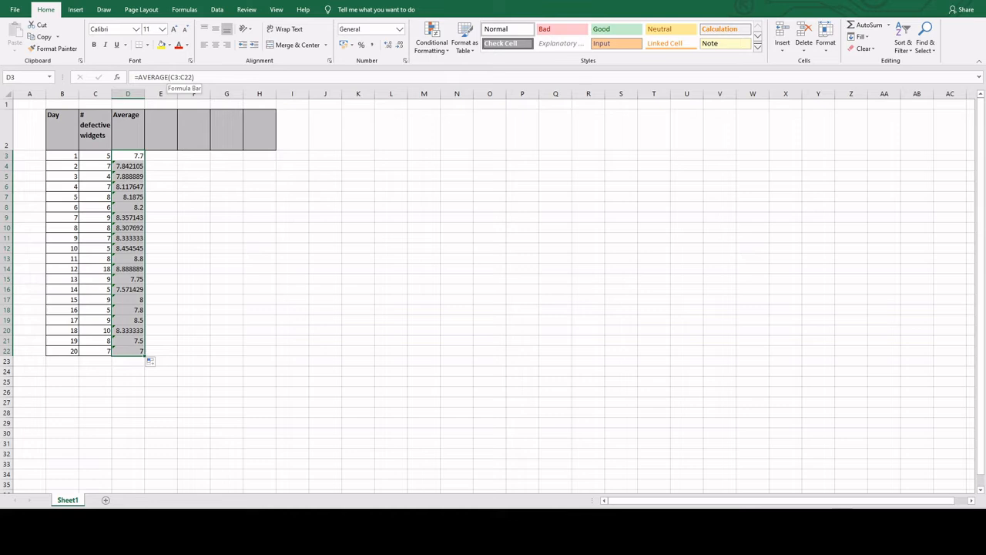
Lock the rows in D3's formula as =AVERAGE(C$3:C$22) and refill it down to D22
left_click(128, 156)
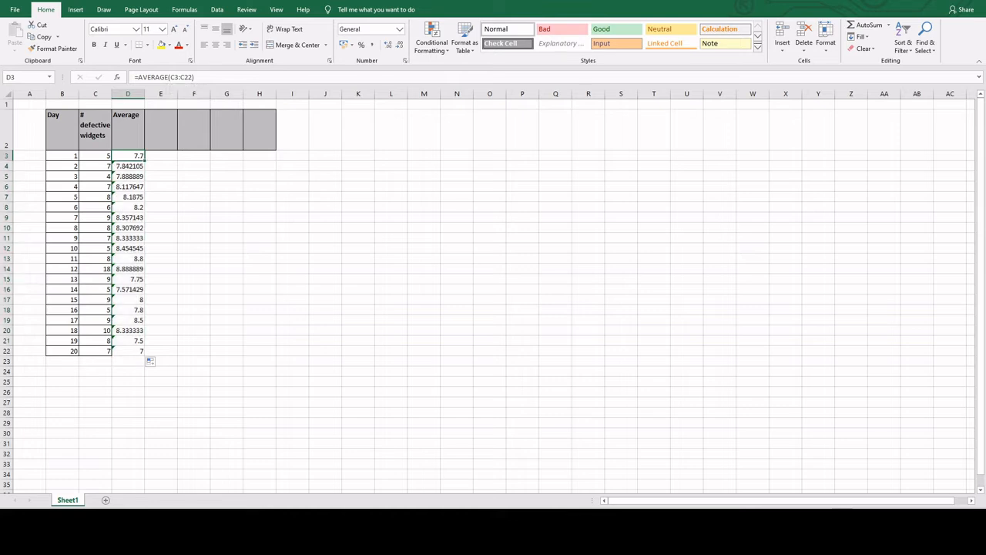
key("F2")
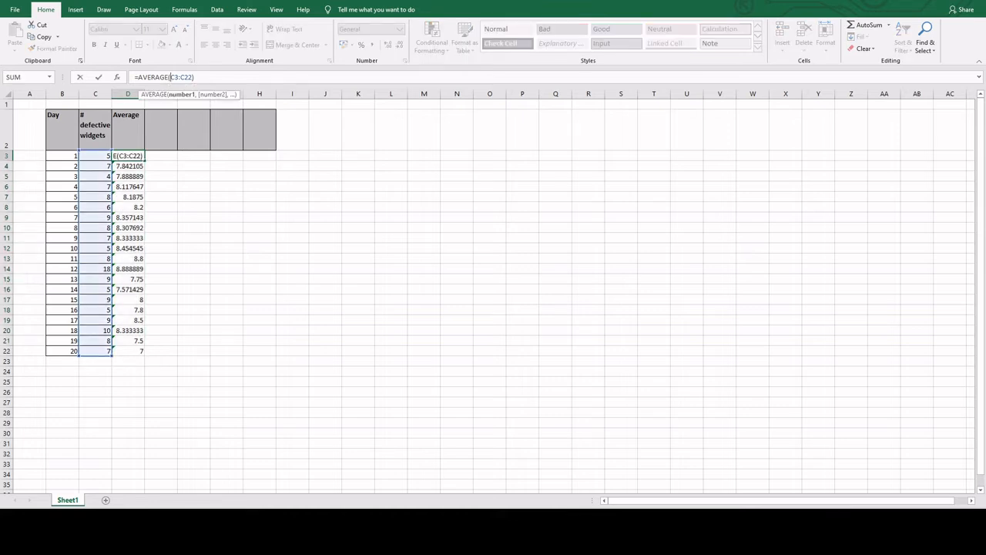
left_click(175, 77)
type("$")
key("Right")
type("$")
key("Return")
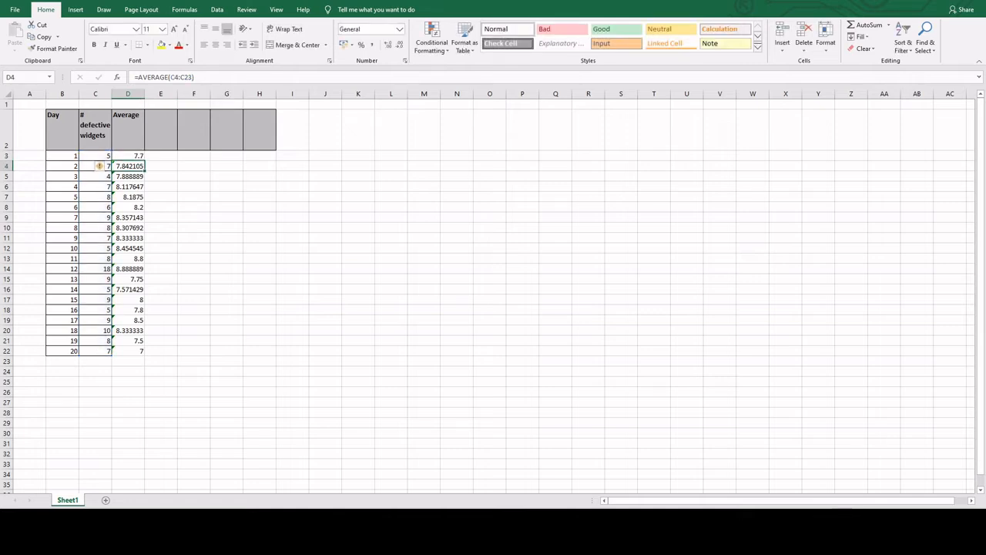
left_click(128, 156)
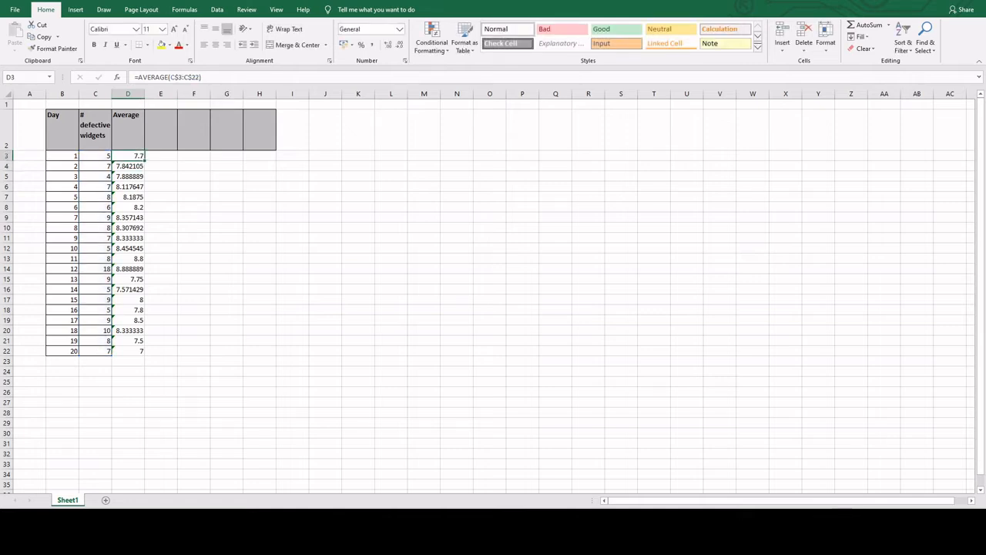
left_click_drag(145, 161, 144, 353)
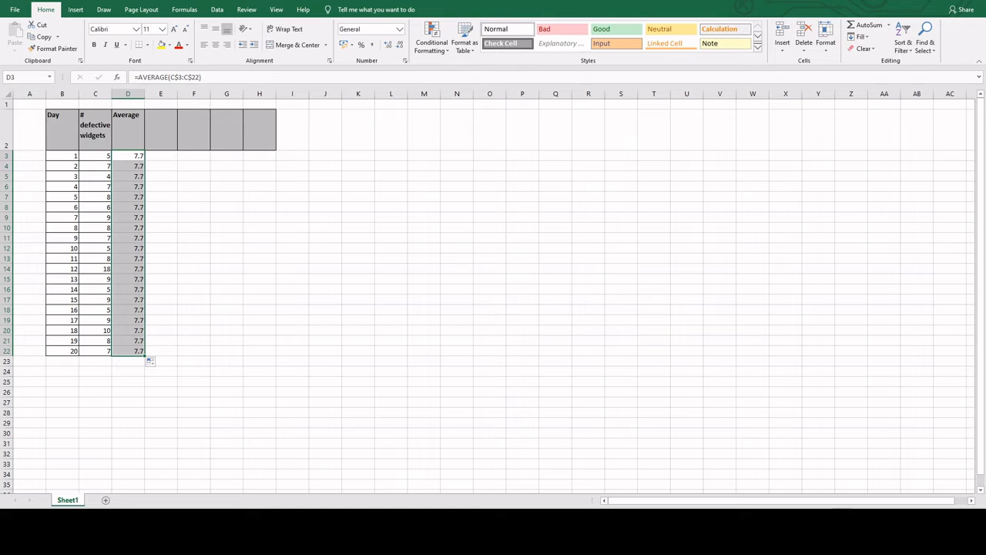
Add the header "Moving Range" in cell E2
left_click(161, 130)
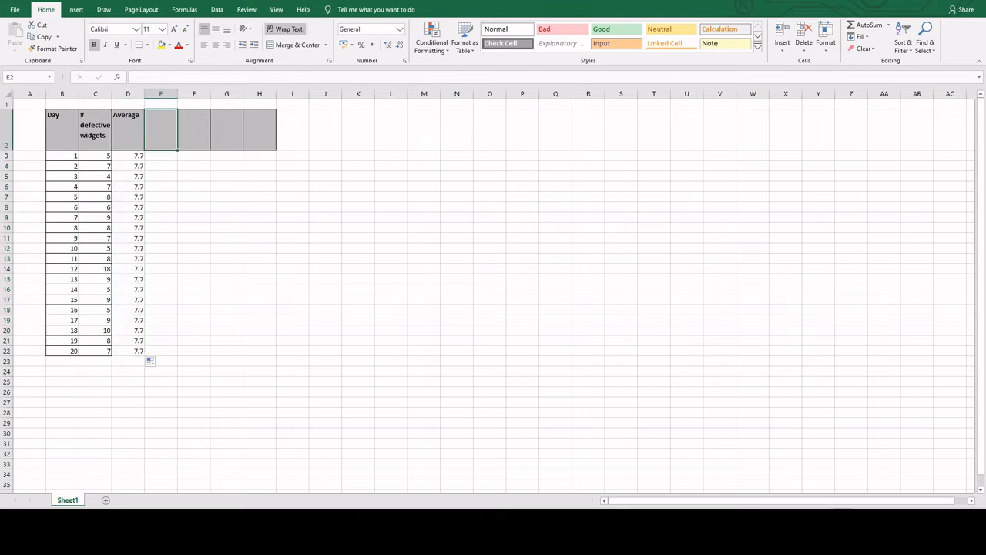
type("Moving Range")
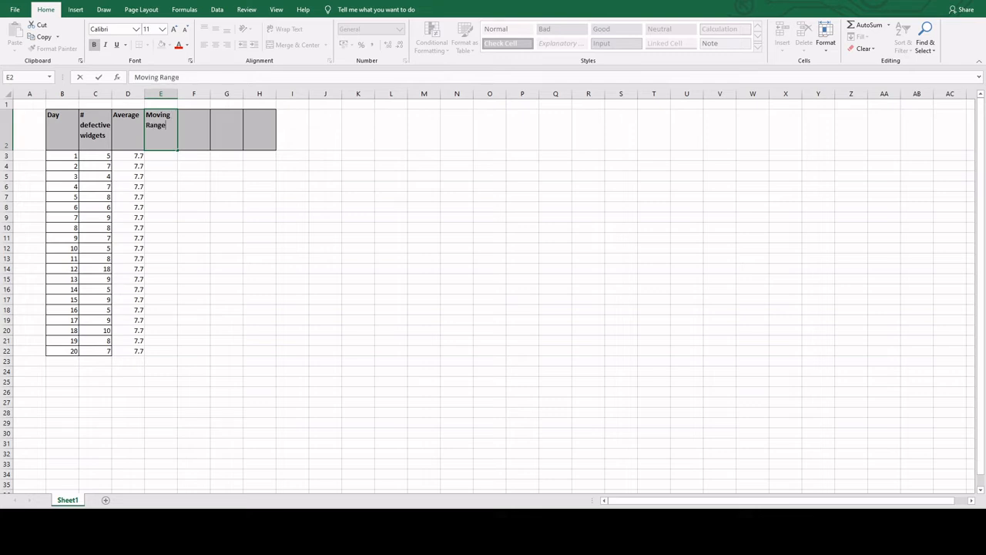
key("Return")
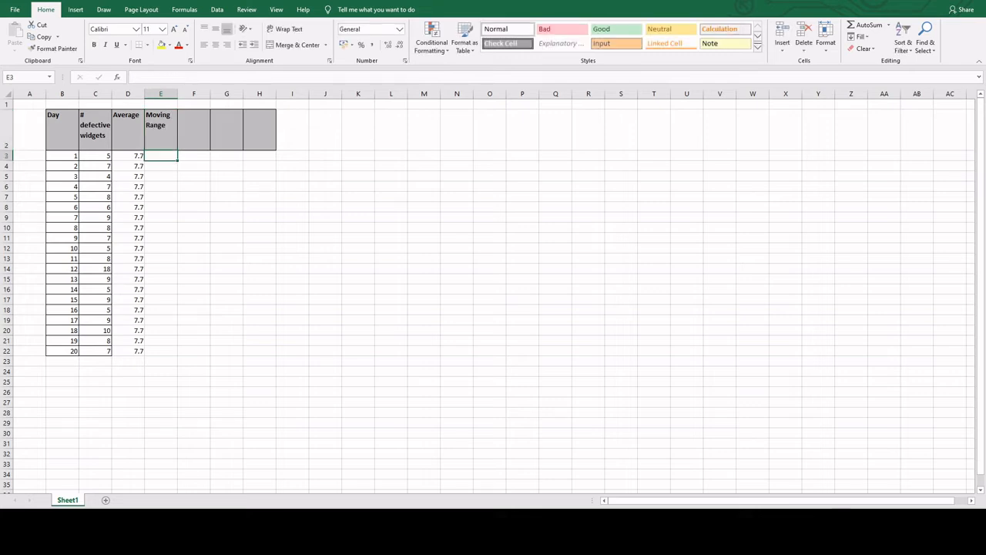
Enter the formula =C4-C3 in cell E3 to get the difference between the first two days
type("=")
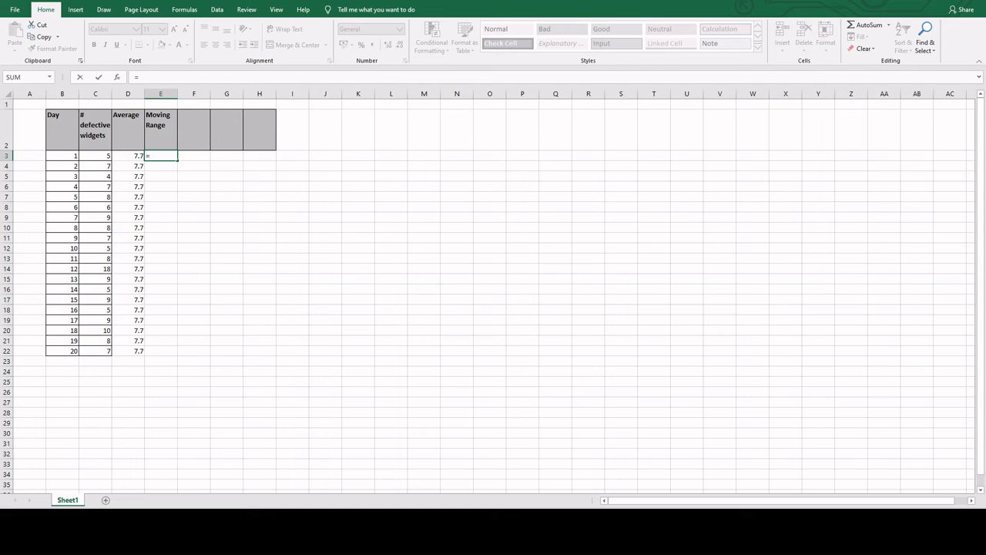
key("Left")
key("Left")
key("Down")
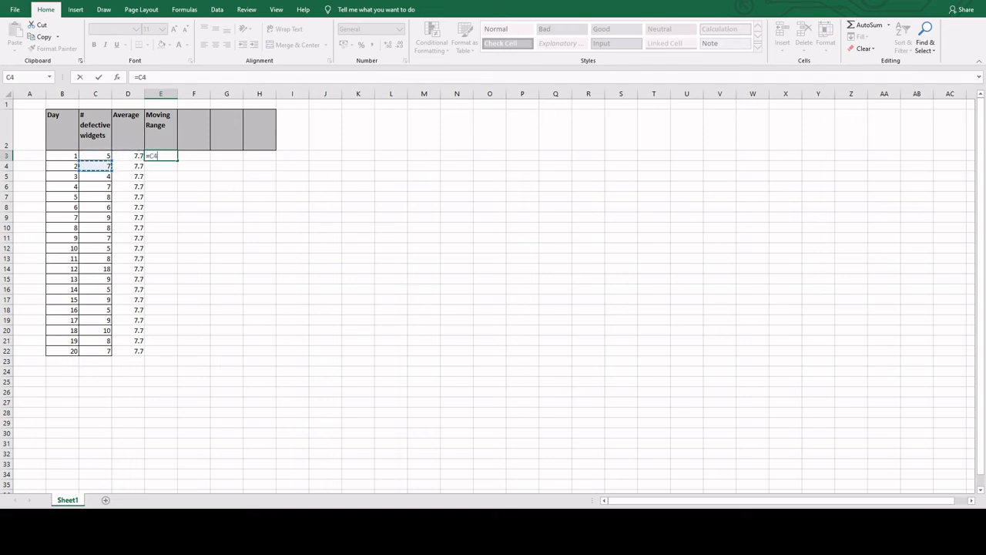
type("-")
key("Left")
key("Left")
key("Return")
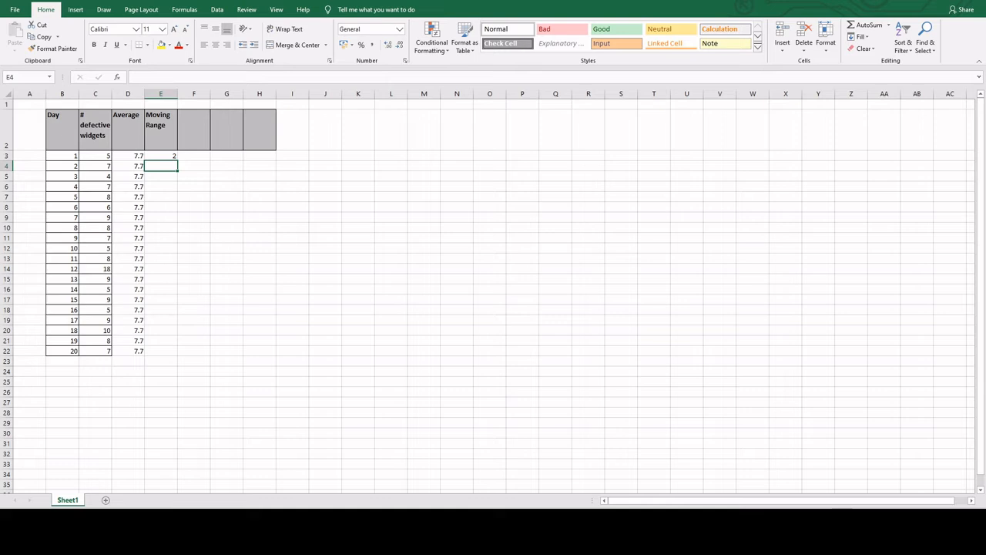
Fill the difference formula from E3 down to E21
key("Up")
key("shift+Down")
key("shift+Down")
key("shift+Down")
key("shift+Down")
key("shift+Down")
key("shift+Down")
key("shift+Down")
key("shift+Down")
key("shift+Down")
key("shift+Down")
key("shift+Down")
key("shift+Down")
key("shift+Down")
key("shift+Down")
key("shift+Down")
key("shift+Down")
key("shift+Down")
key("shift+Down")
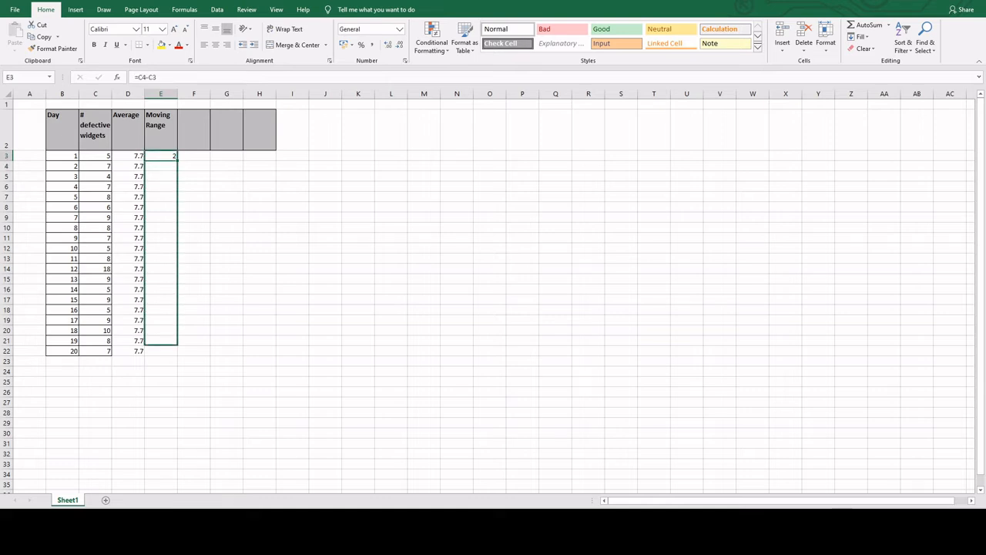
key("ctrl+d")
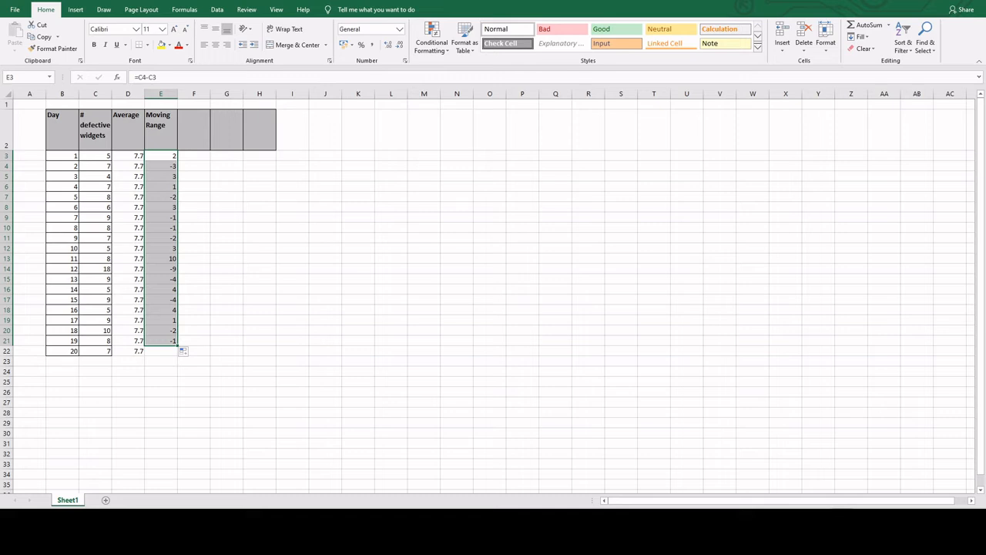
left_click(161, 351)
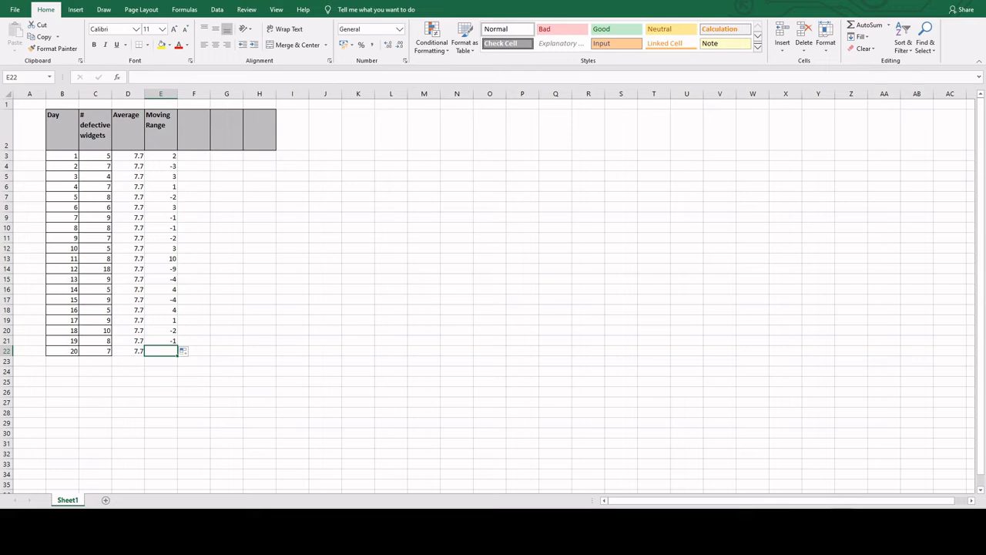
left_click_drag(161, 156, 161, 341)
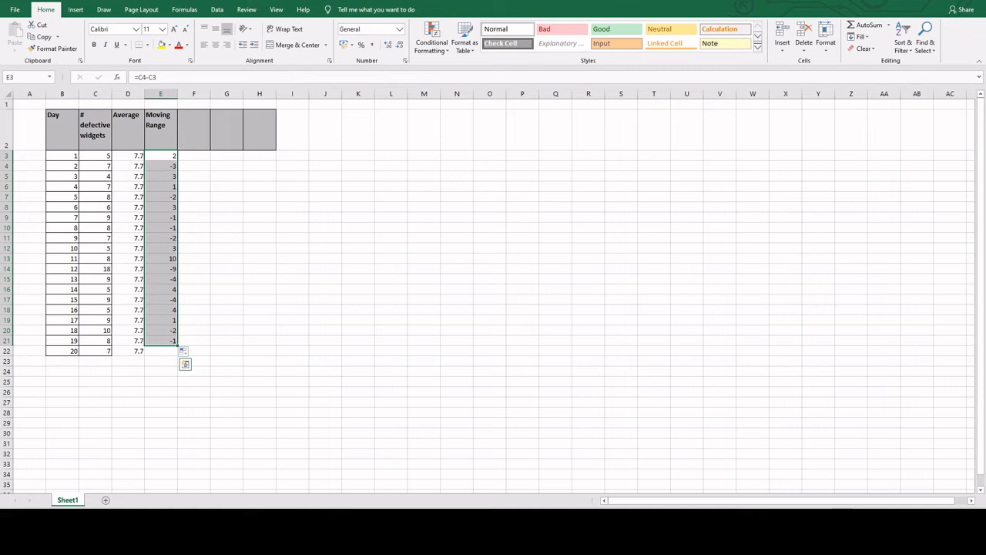
Change E3's formula to the absolute difference =ABS(C4-C3) and fill it down to E21
left_click(161, 156)
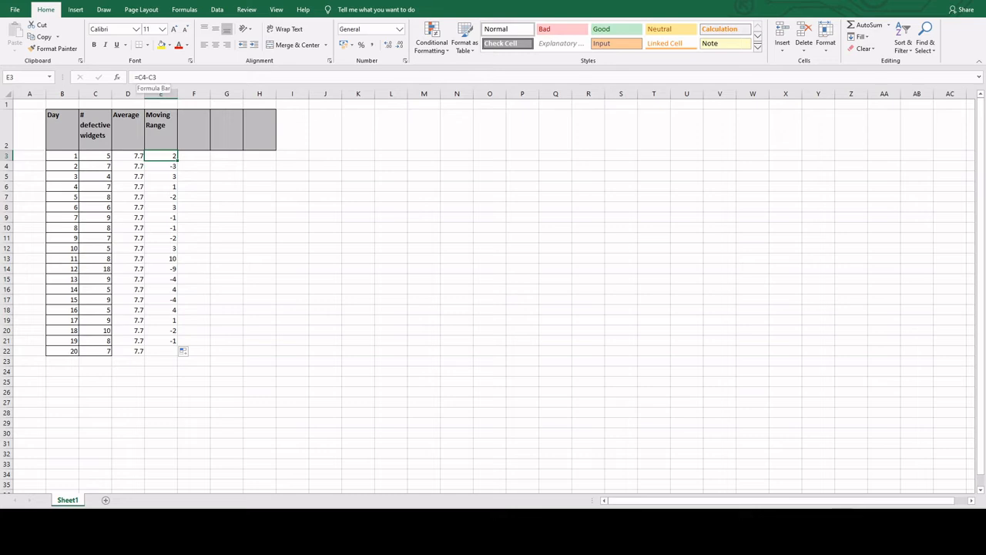
key("F2")
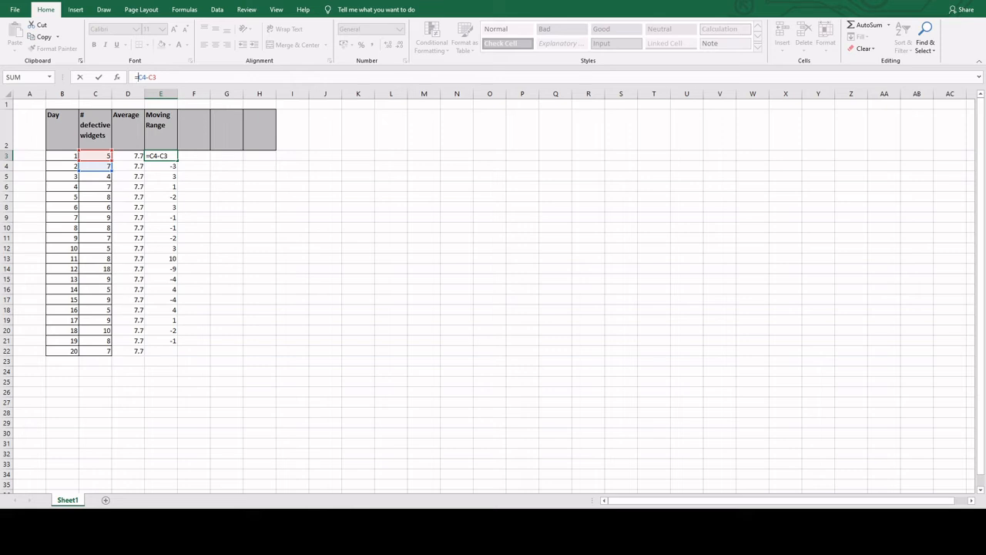
type("ABS")
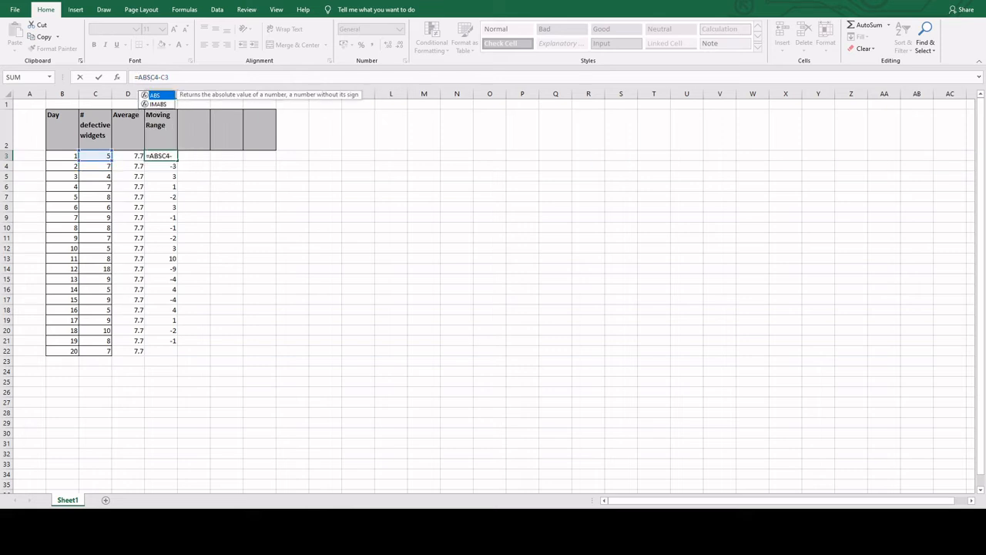
type("(C4-C3")
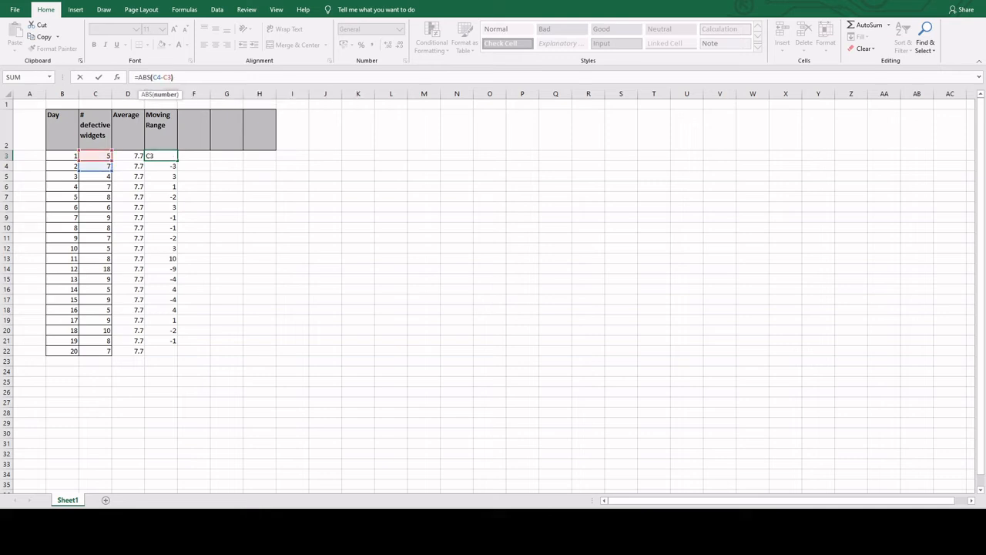
type(")")
key("Return")
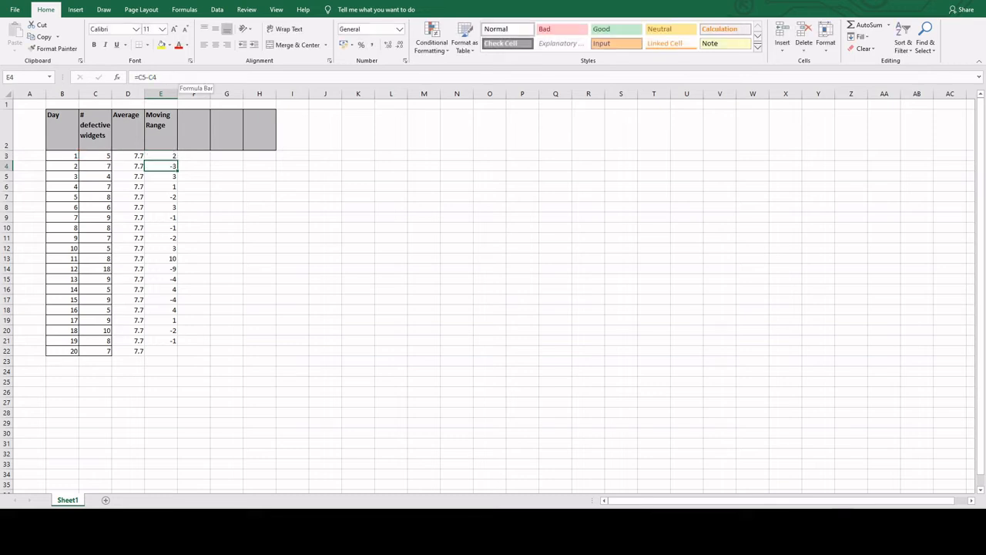
left_click(161, 156)
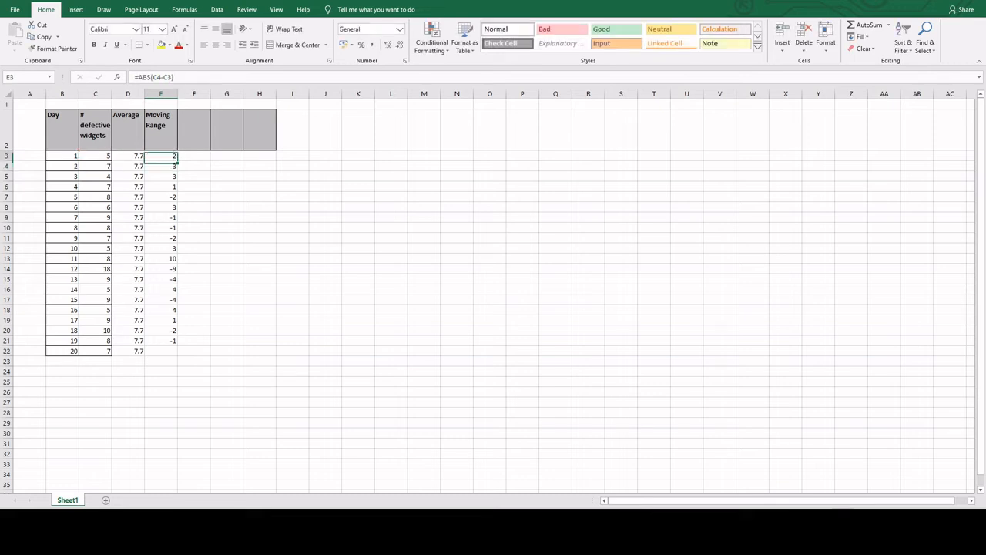
left_click_drag(177, 161, 171, 341)
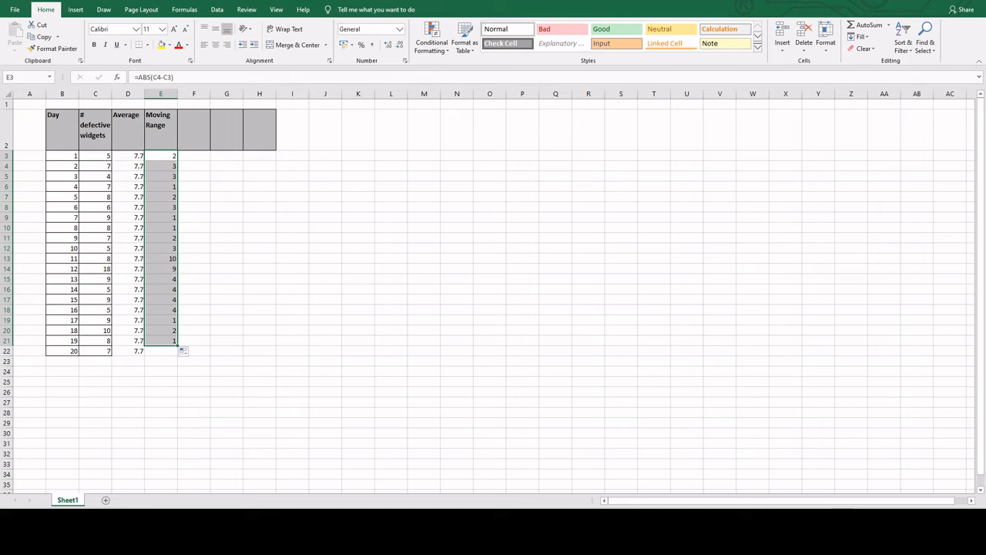
Add the header "MMR" in cell F2
left_click(195, 129)
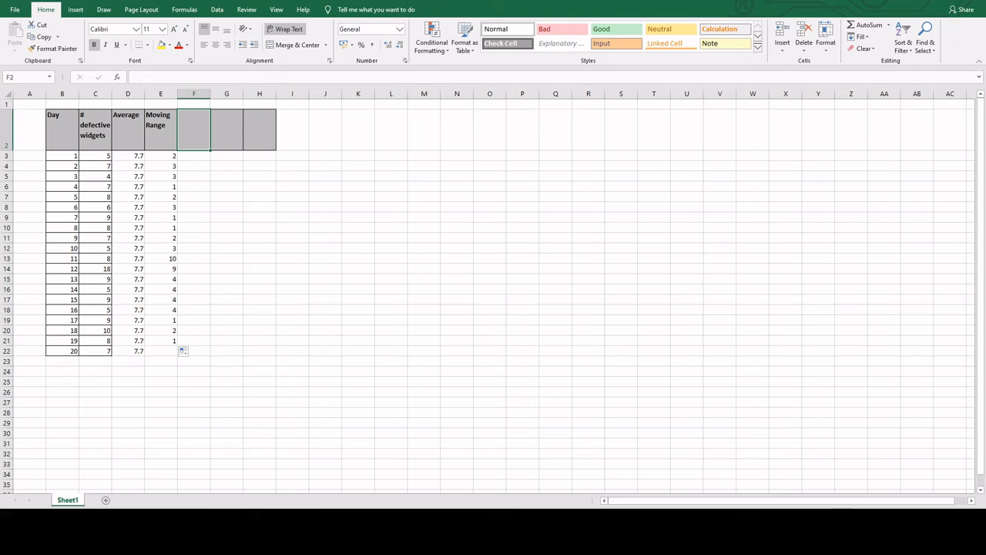
type("MMR")
key("Return")
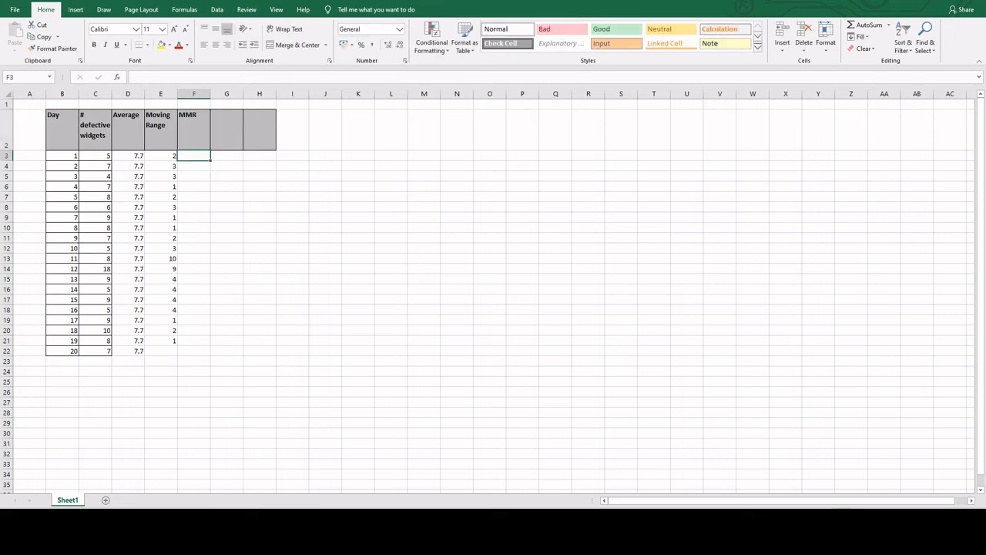
Enter the formula =AVERAGE(E3:E21) in cell F3 to get the mean of the moving ranges
type("=")
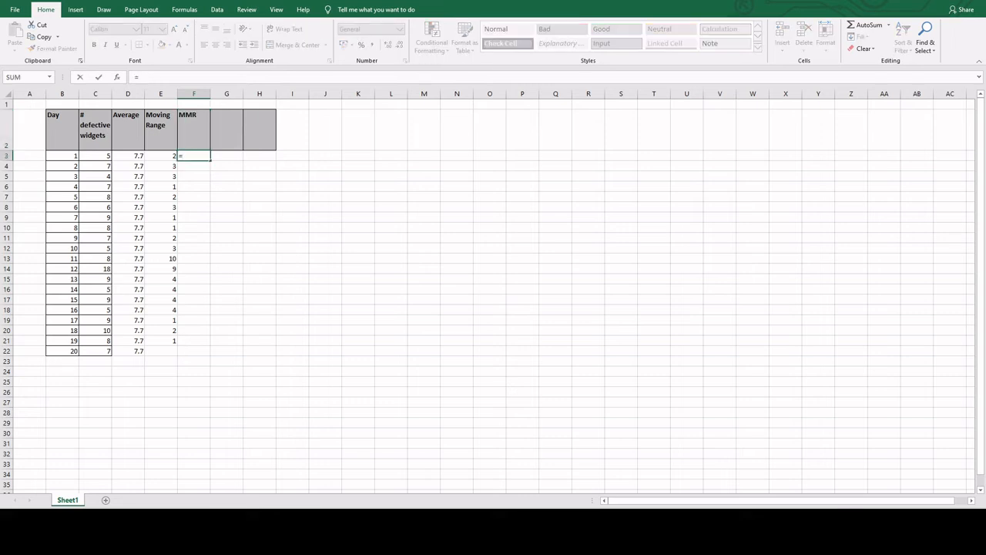
type("average(")
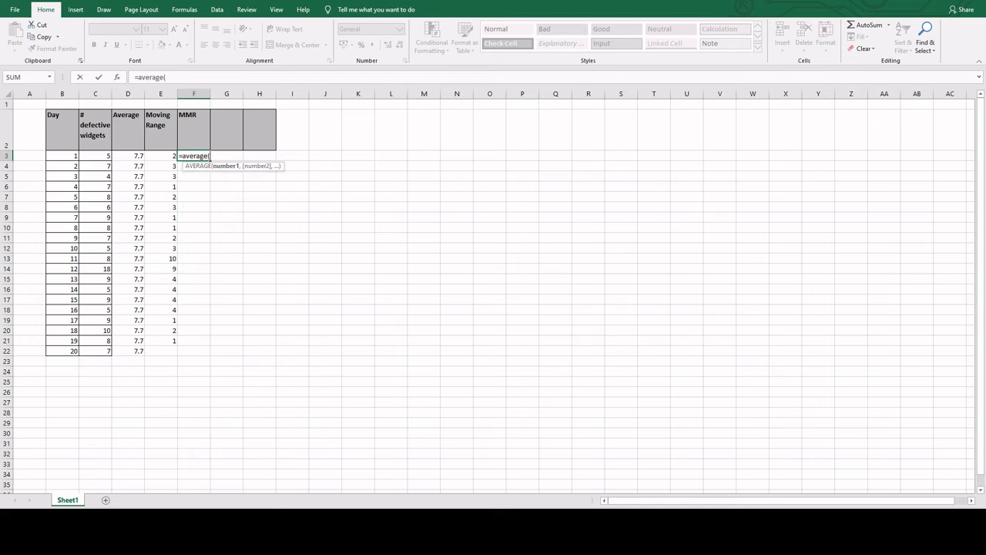
left_click_drag(162, 155, 171, 341)
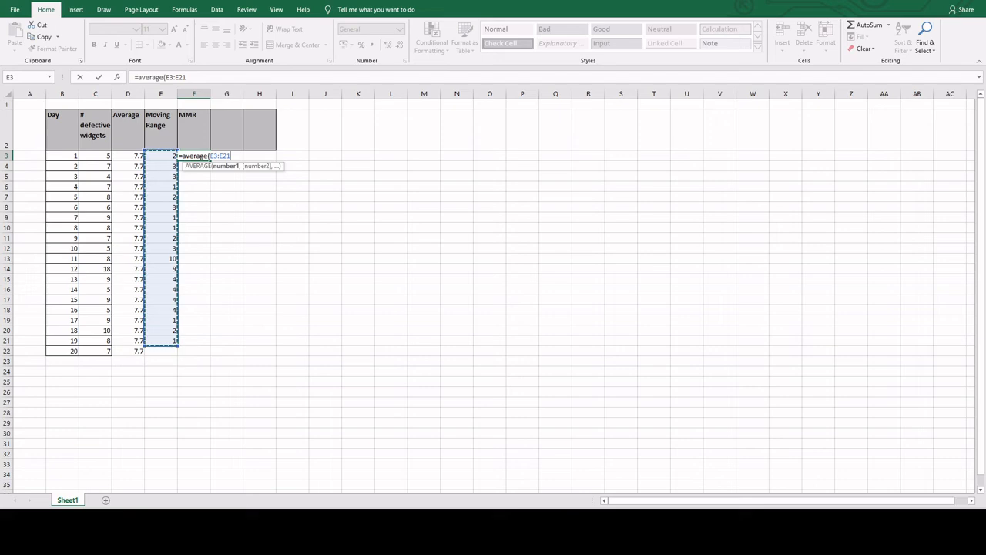
type(")")
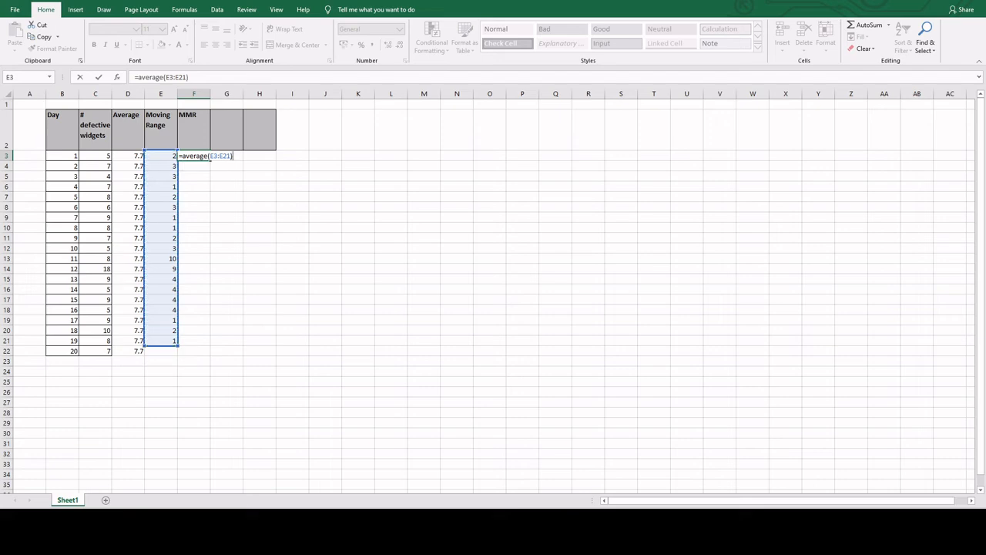
key("ctrl+Return")
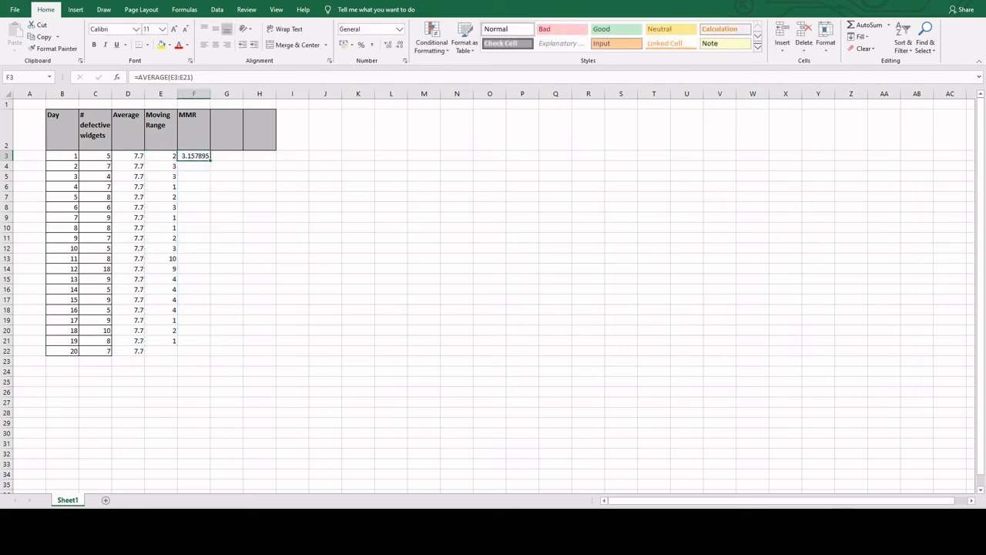
Lock the row references in F3's formula so it reads =AVERAGE(E$3:E$21)
left_click(175, 77)
type("$")
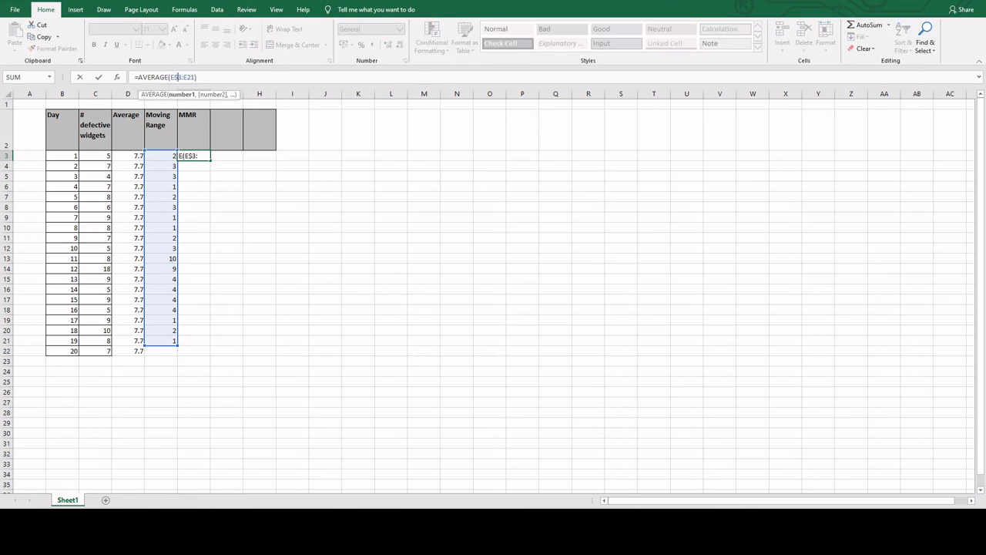
key("Right")
key("Right")
key("Right")
type("$")
key("Return")
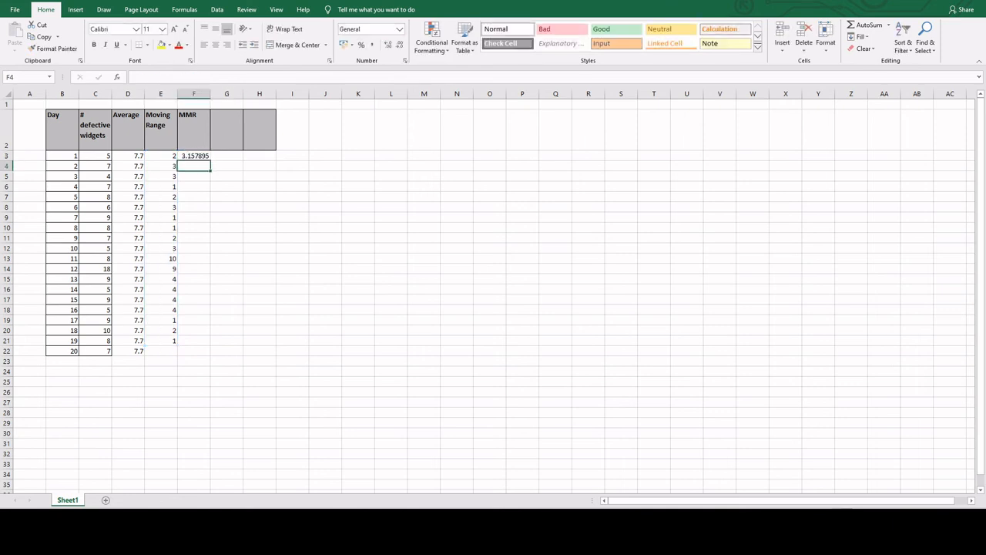
Fill the MMR formula from F3 down to F22
left_click(193, 156)
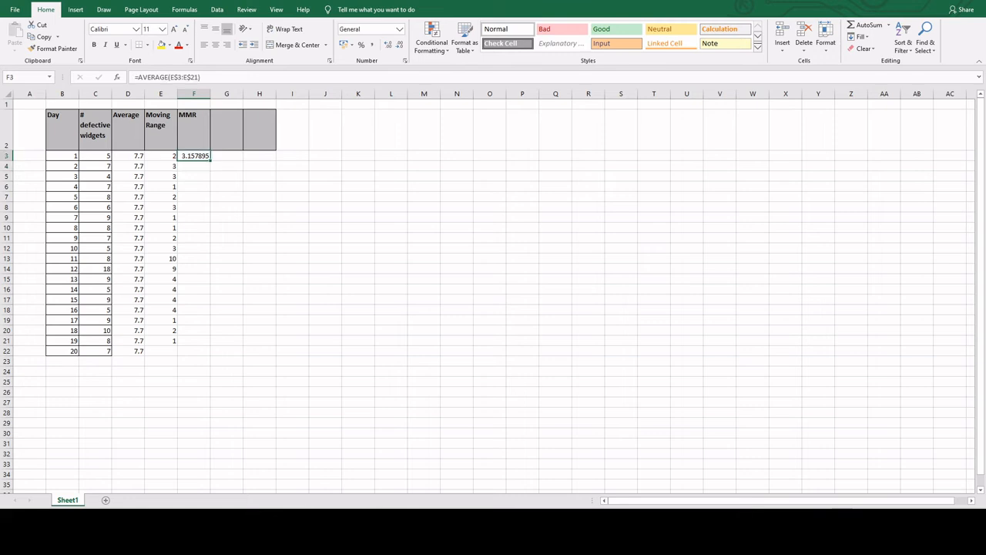
left_click_drag(193, 155, 193, 351)
key("ctrl+d")
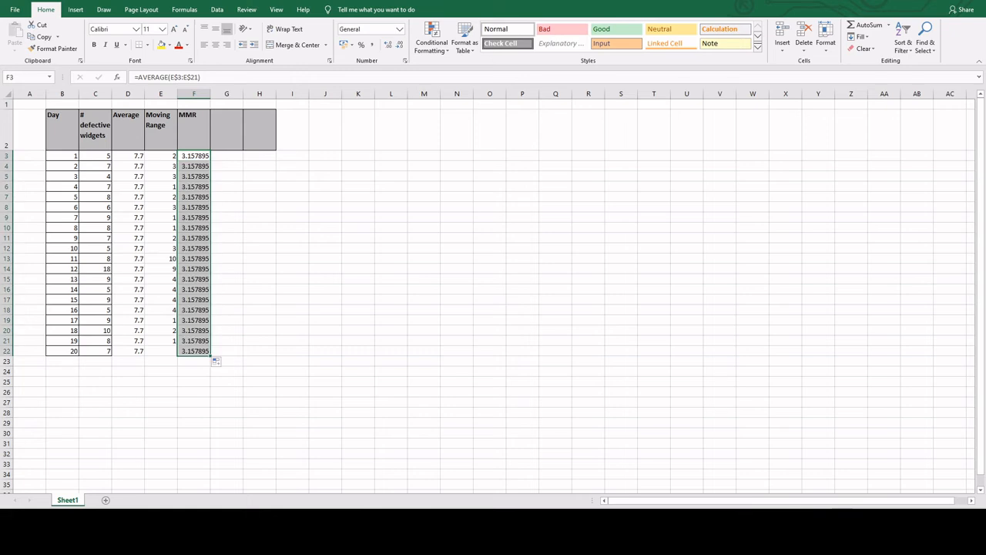
Add the headers "UCL" in cell G2 and "LCL" in cell H2
key("Right")
key("Up")
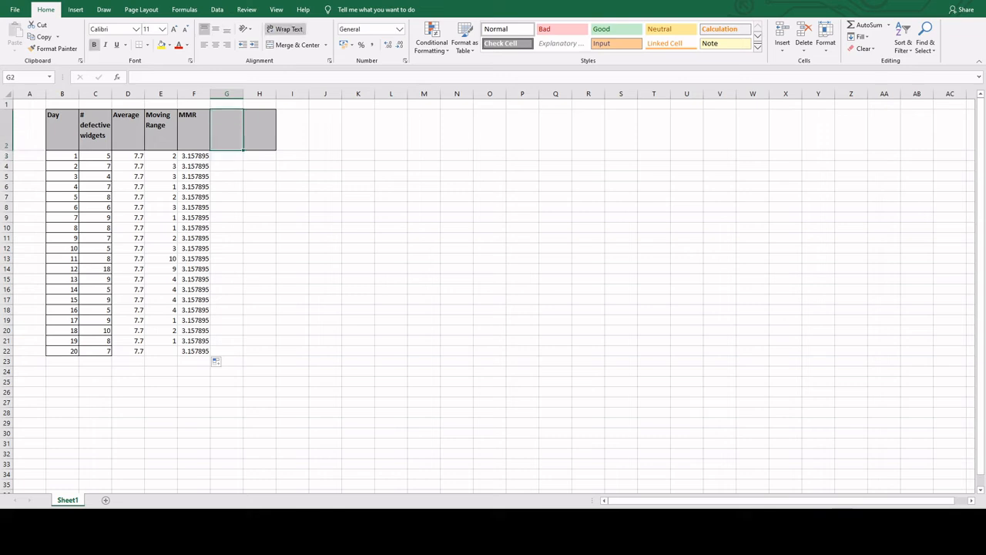
type("UCL")
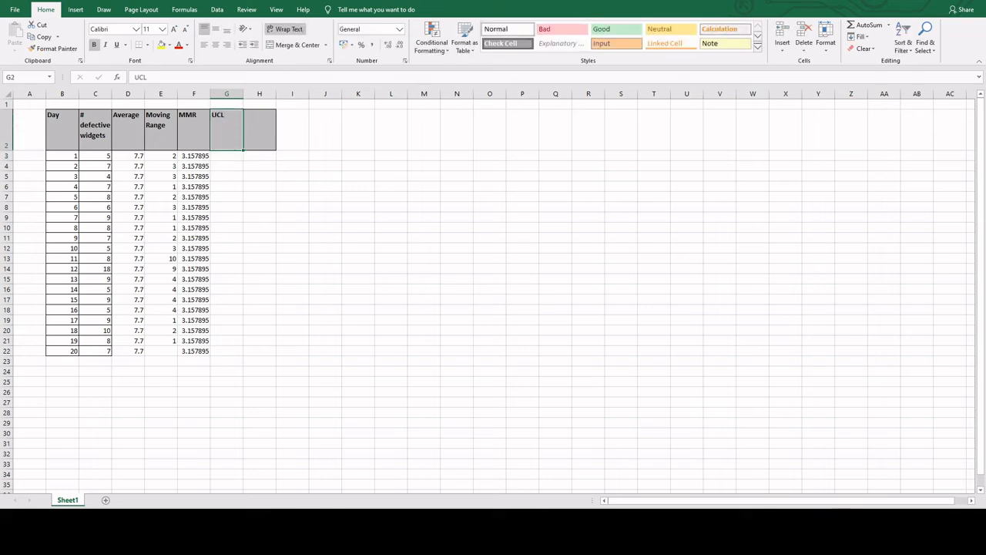
key("Right")
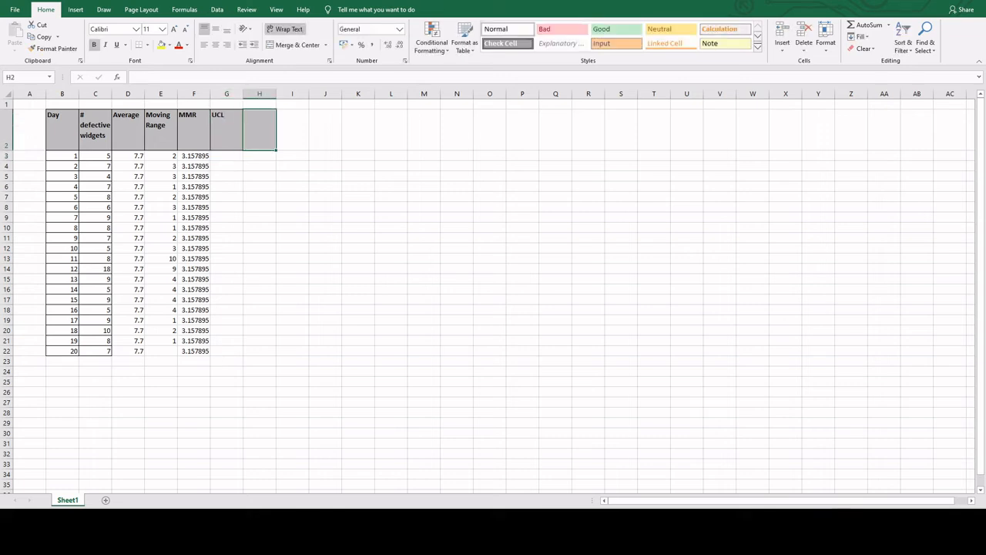
type("LCL")
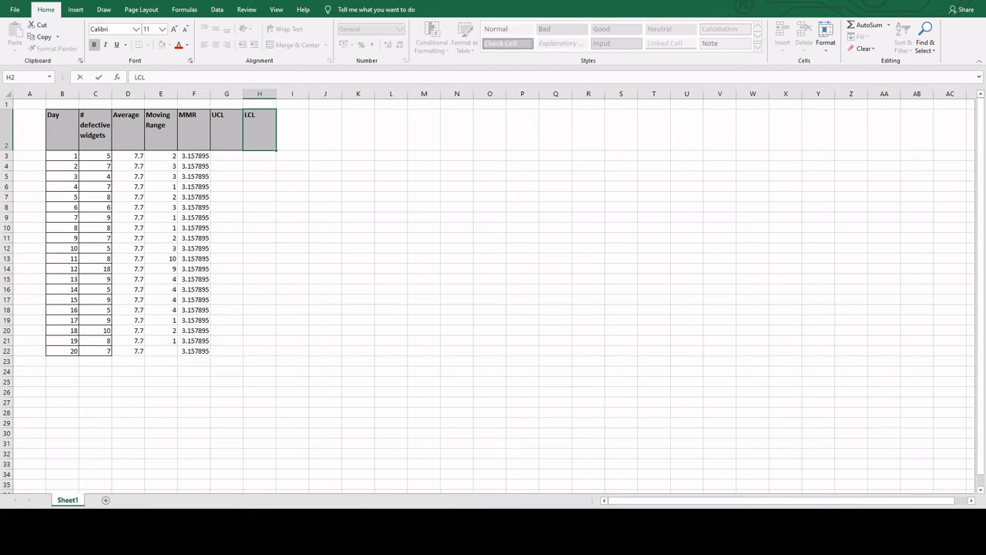
key("Return")
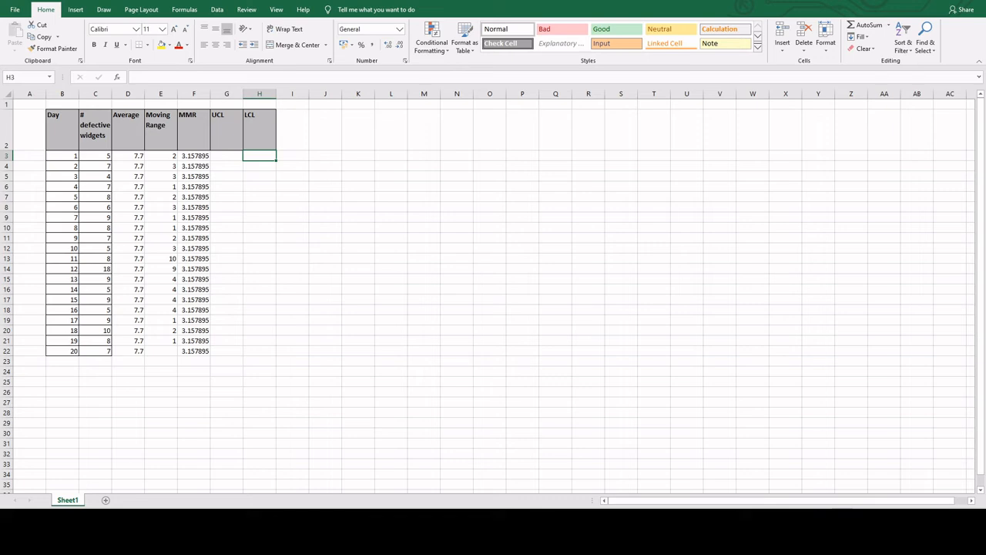
Enter the upper control limit formula =D3+(F3*2.66) in cell G3 and fill it down to G22
left_click(226, 156)
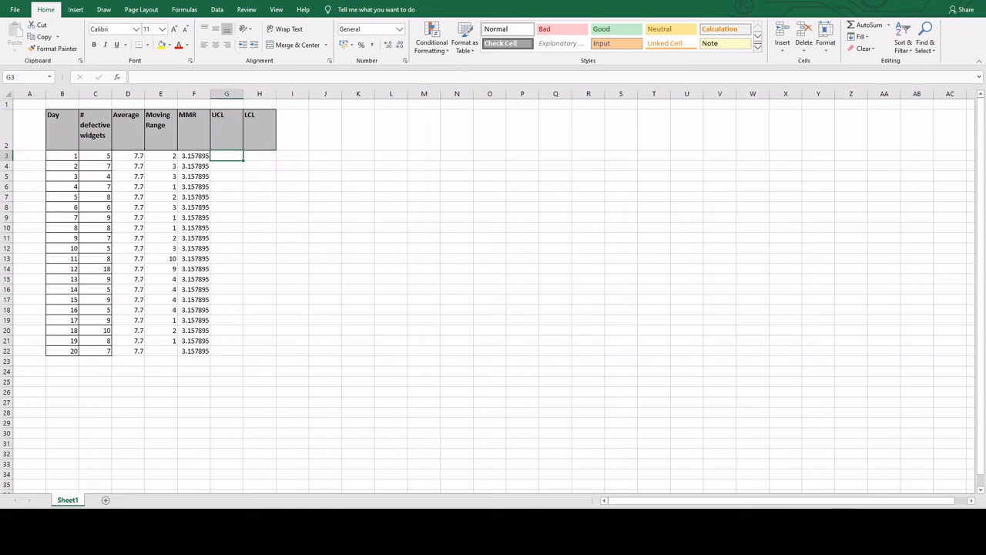
type("=")
left_click(128, 155)
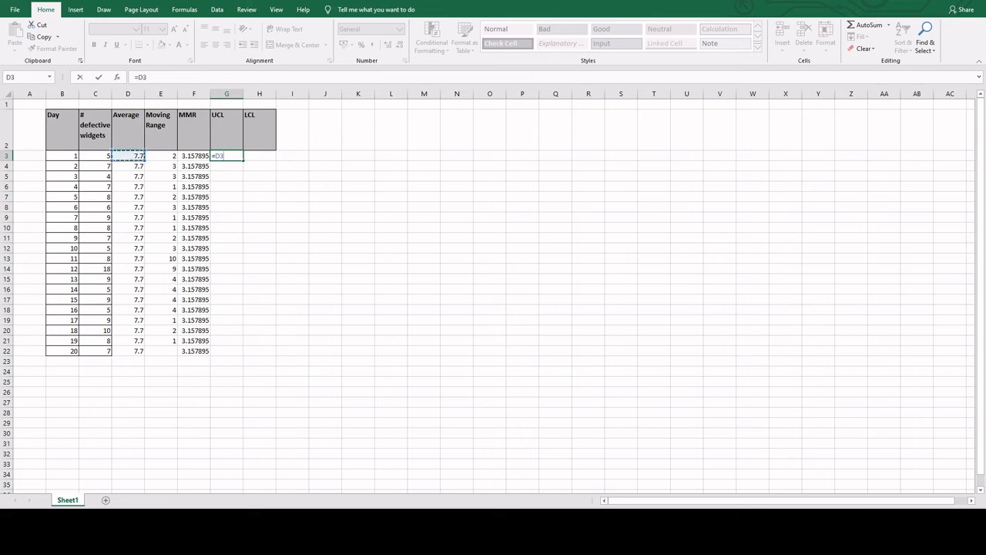
type("+(")
left_click(194, 156)
type("*2.66")
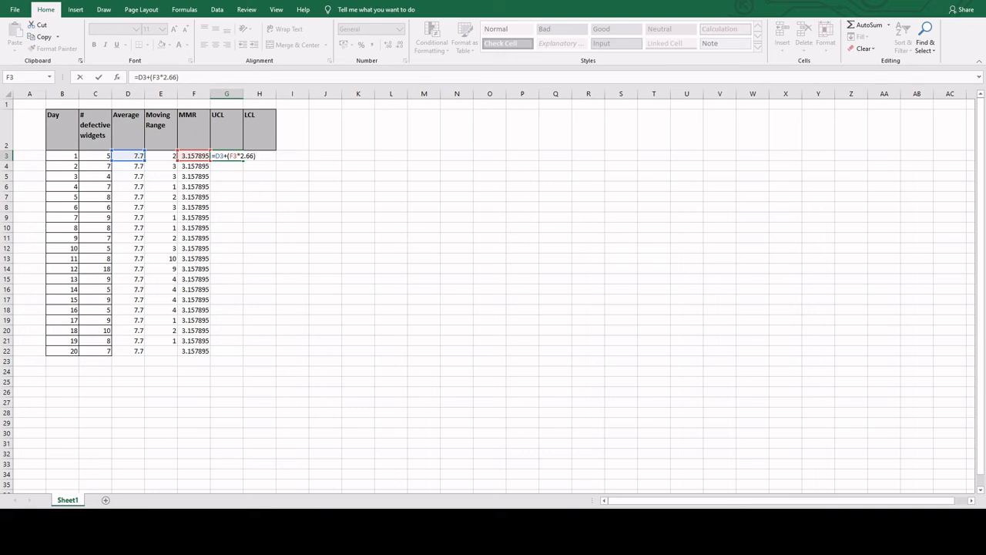
key("Return")
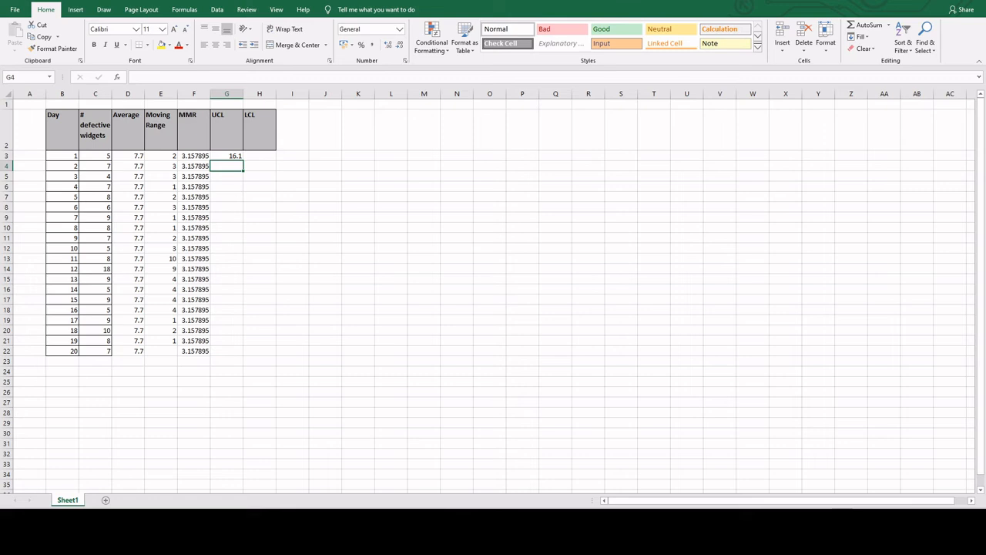
left_click(227, 156)
left_click_drag(244, 160, 243, 355)
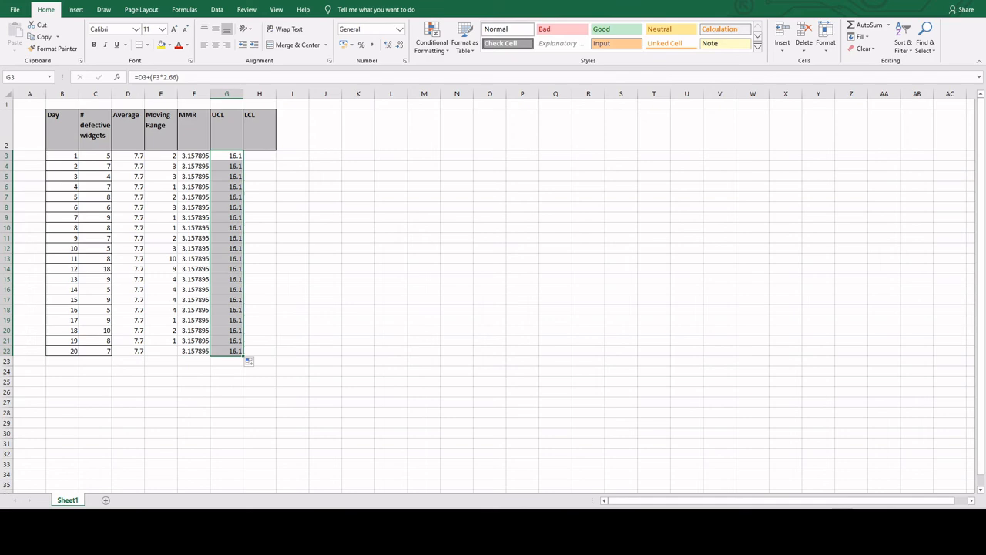
Enter the lower control limit formula =D3-(F3*2.66) in cell H3 and fill it down to H22
left_click(260, 155)
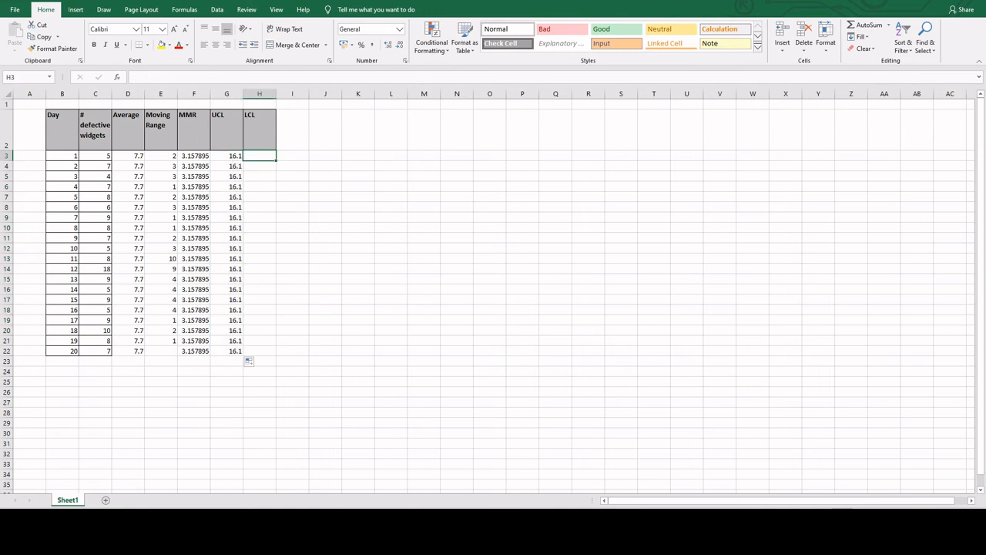
type("=")
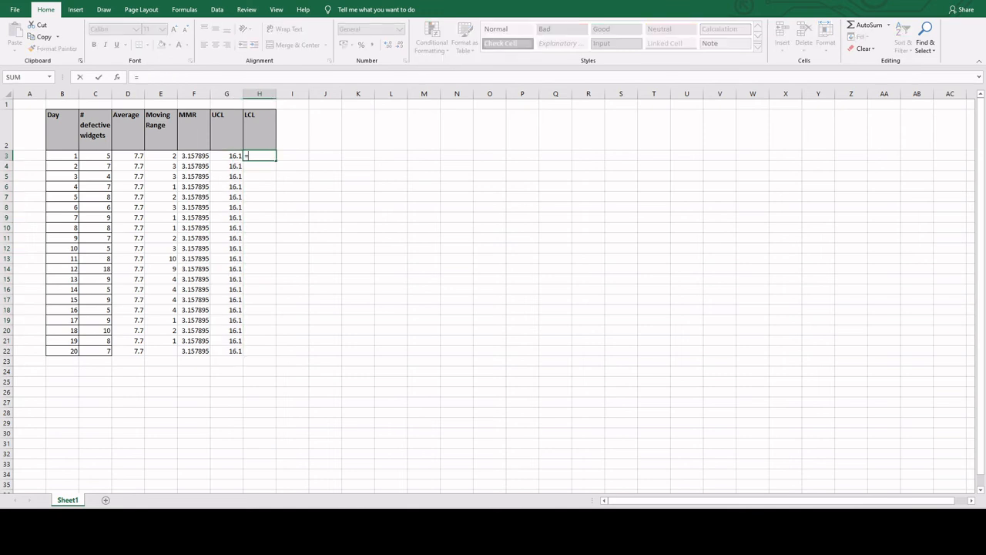
left_click(128, 156)
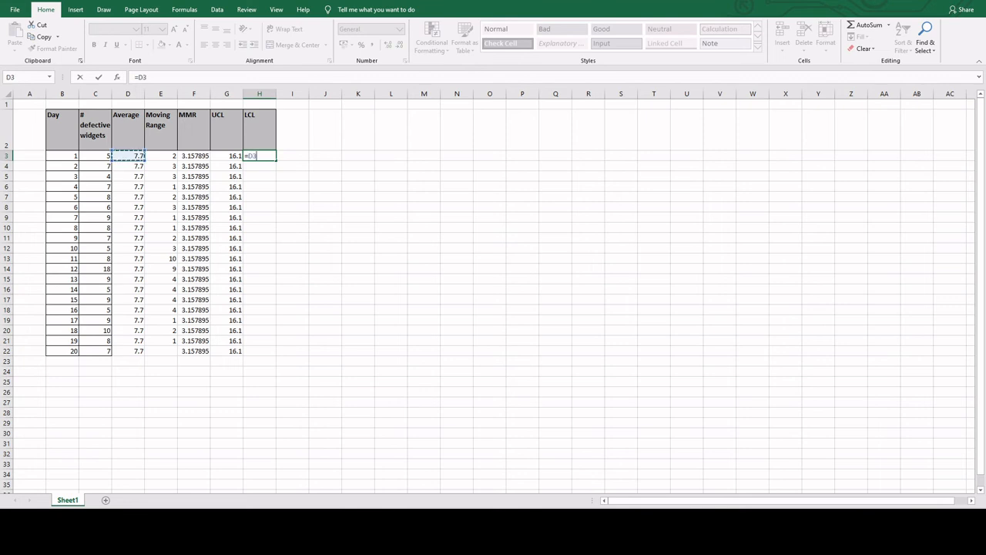
type("-(")
left_click(195, 156)
type("*2.")
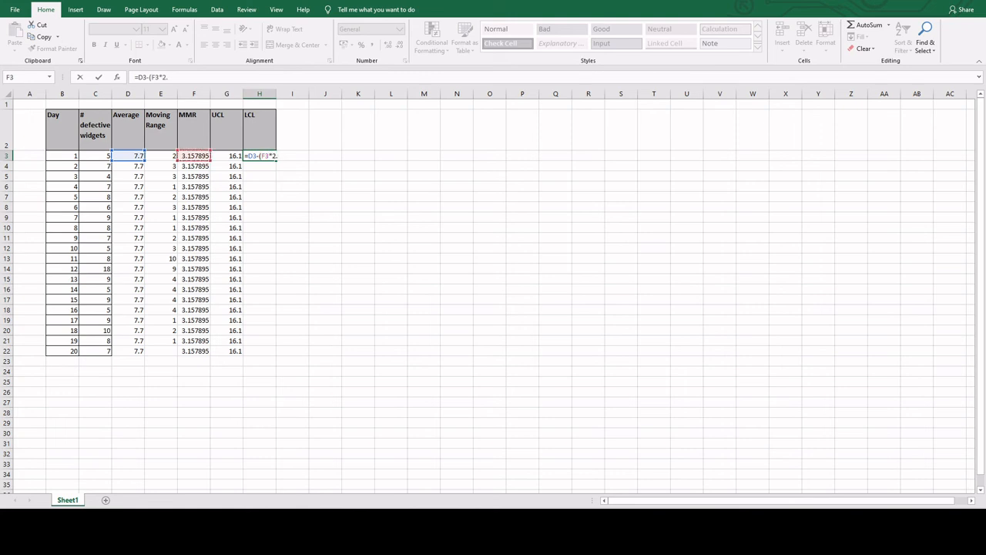
type("66)")
key("Return")
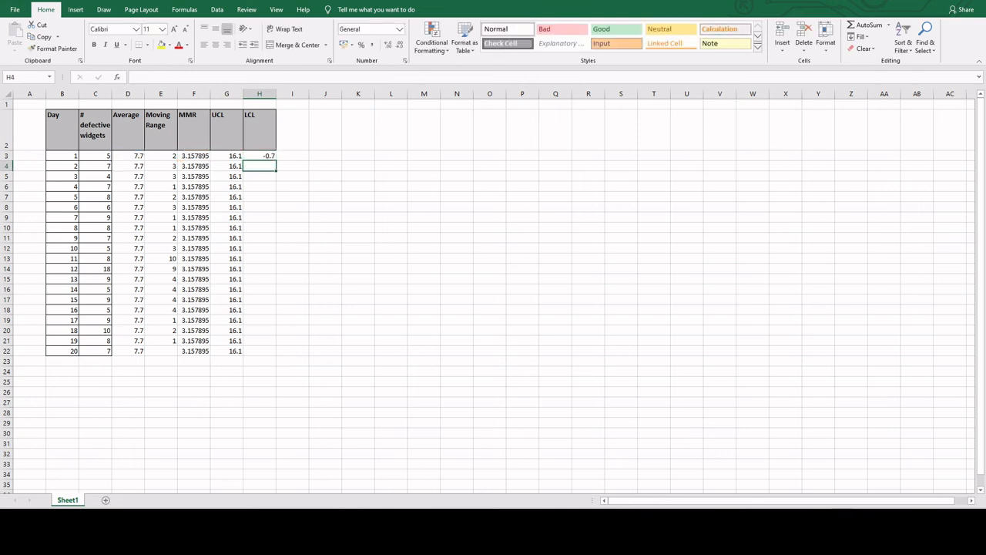
left_click(260, 156)
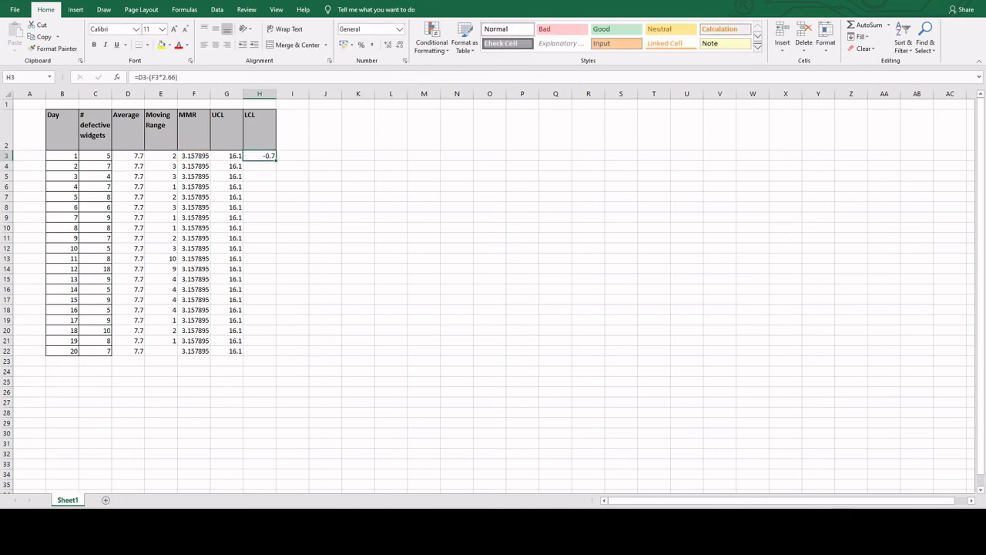
left_click_drag(276, 159, 271, 353)
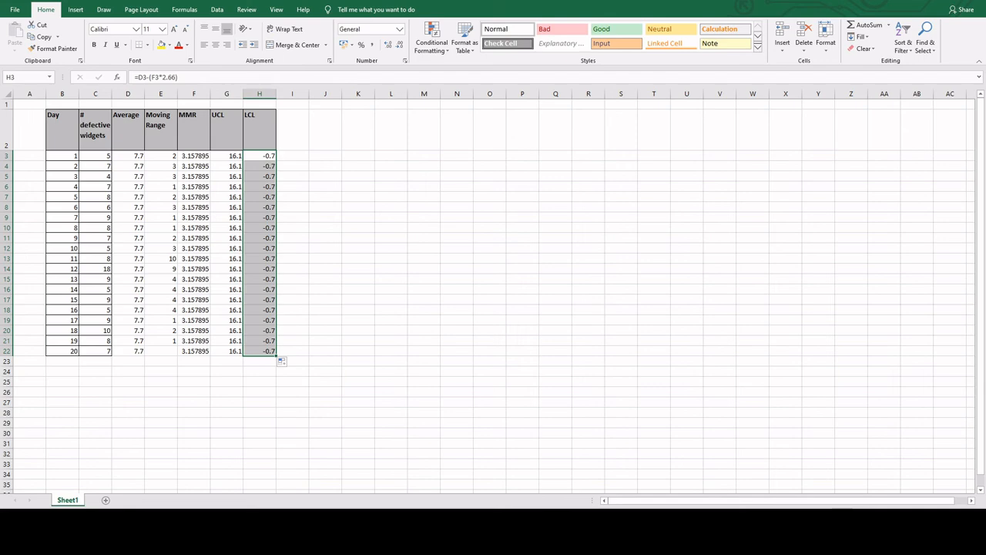
Insert a basic 2-D line chart from the whole table B2:H22, headers included
left_click_drag(259, 351, 62, 131)
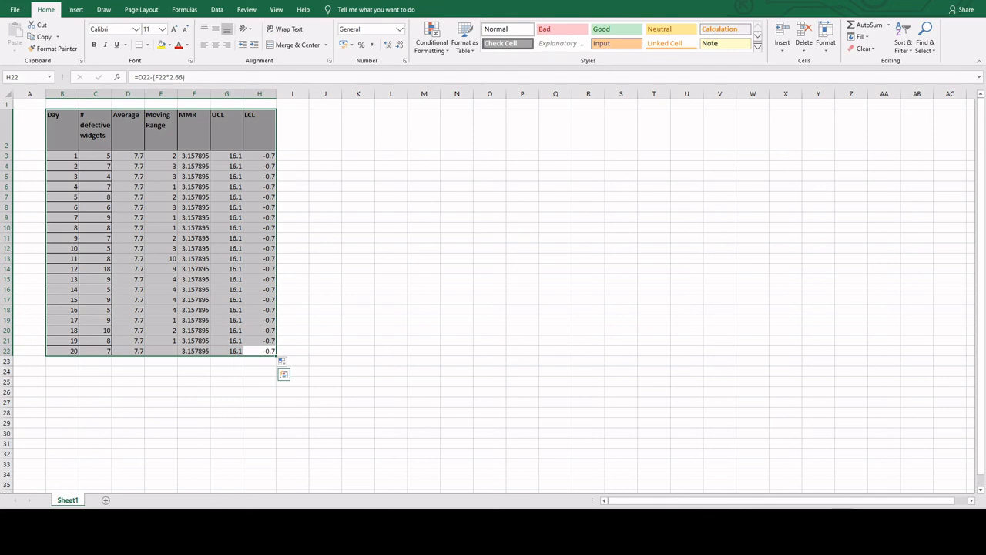
left_click(75, 9)
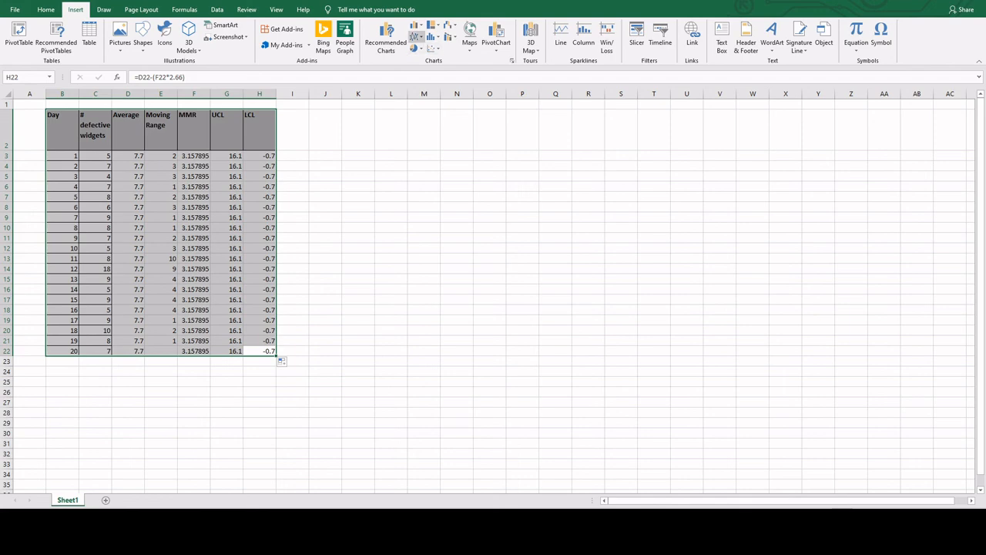
left_click(416, 36)
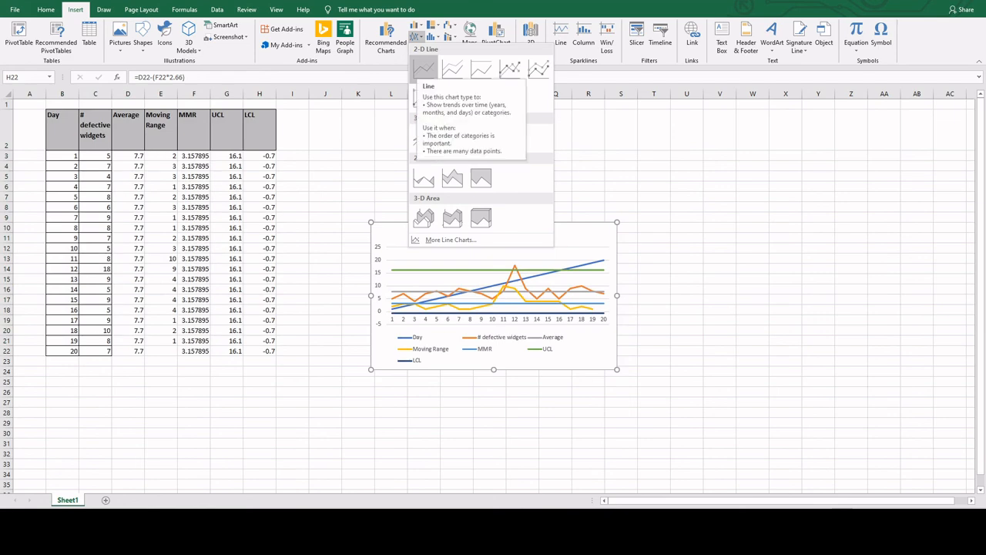
left_click(424, 69)
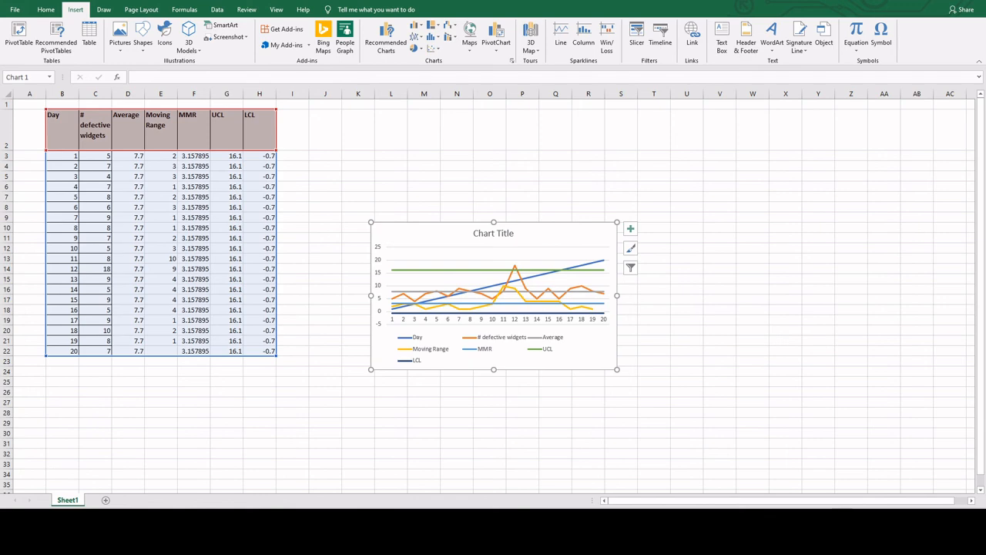
Remove the Day, MMR and Moving Range series from the chart and enlarge it so its upper-left corner sits in cell I2
left_click(537, 275)
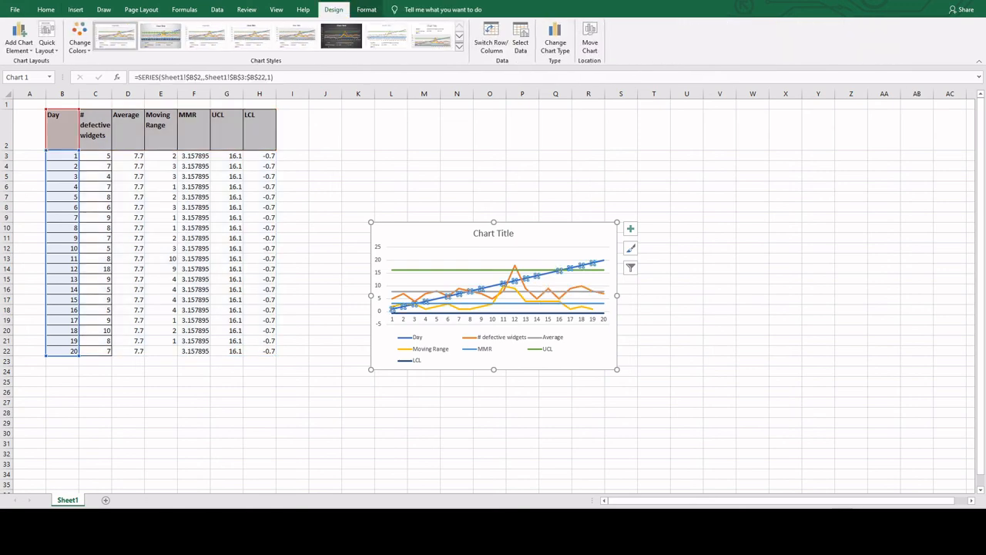
key("Delete")
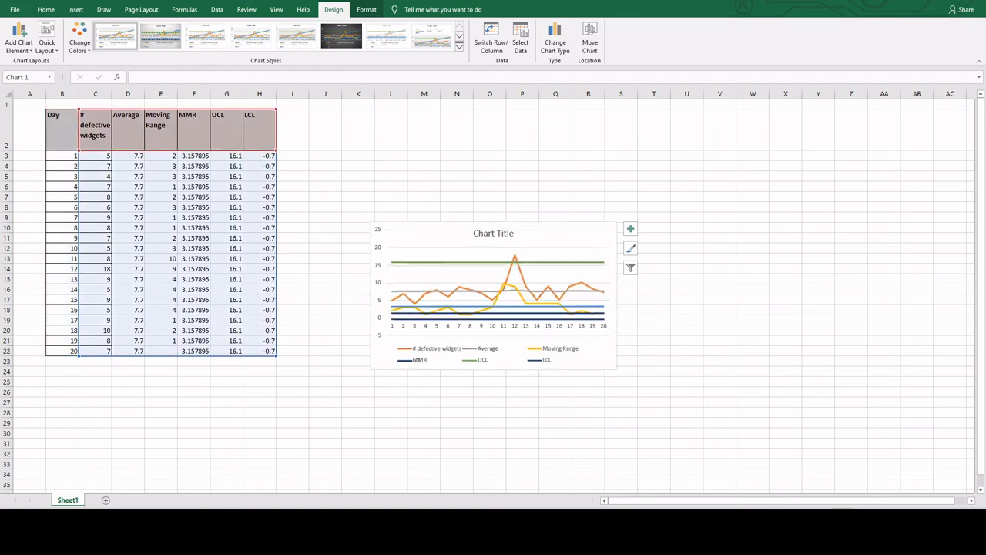
left_click(509, 307)
key("Delete")
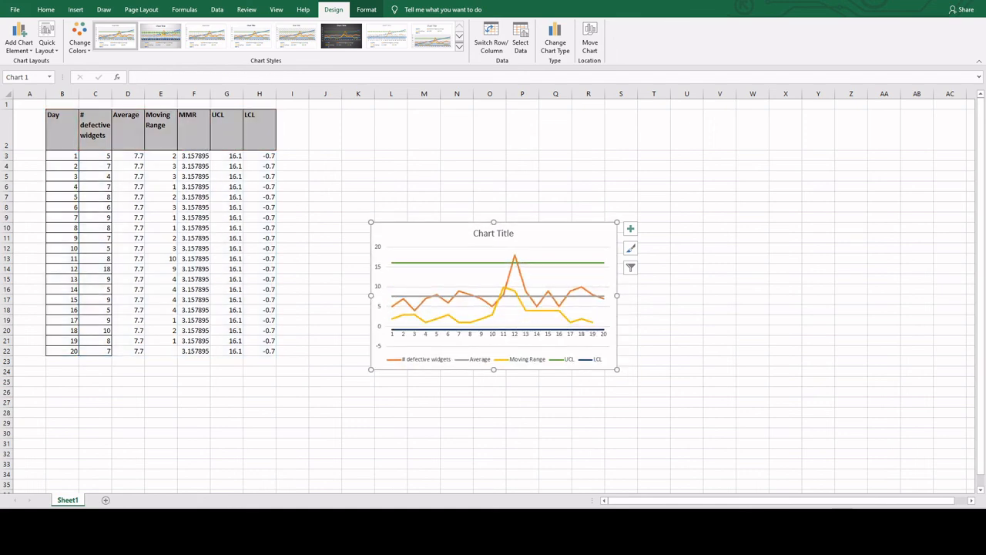
left_click(495, 308)
key("Delete")
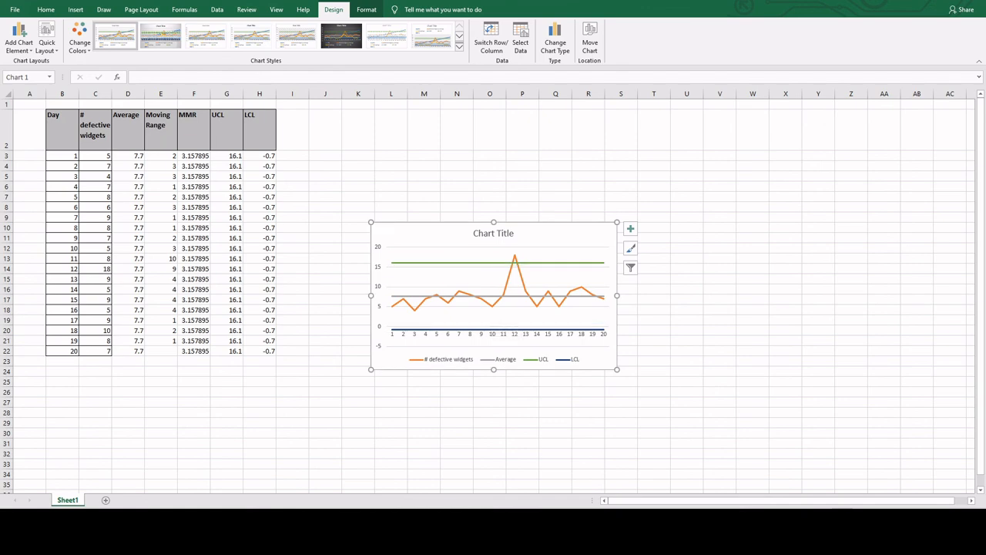
left_click_drag(370, 222, 302, 108)
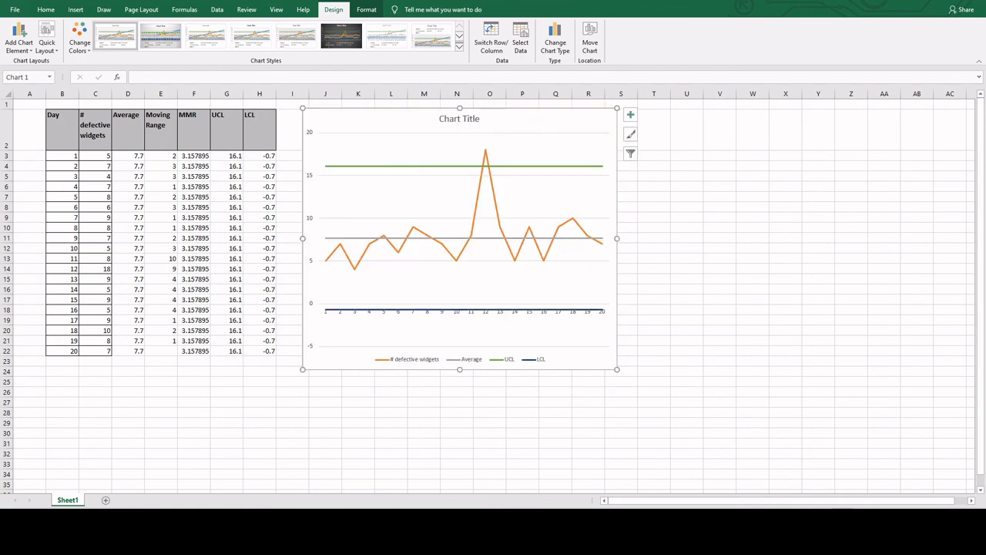
Change the line color of the UCL and LCL series in the chart to standard red
right_click(416, 165)
left_click(450, 260)
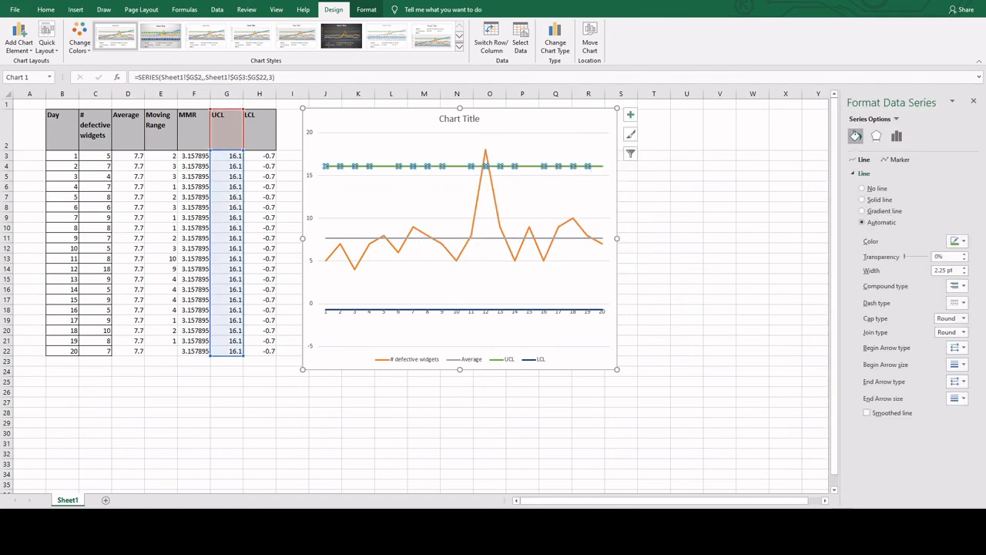
left_click(958, 241)
left_click(909, 322)
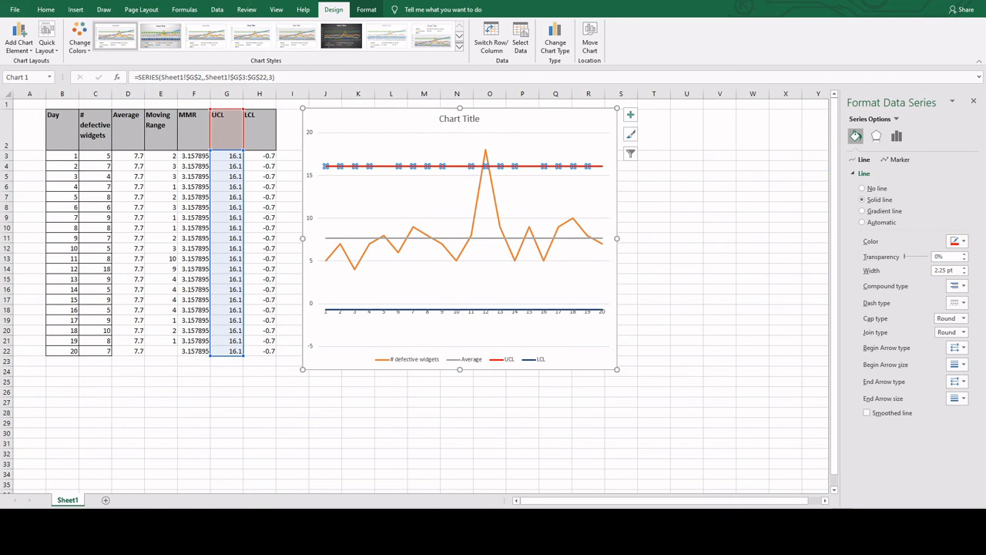
left_click(340, 310)
right_click(524, 309)
left_click(958, 241)
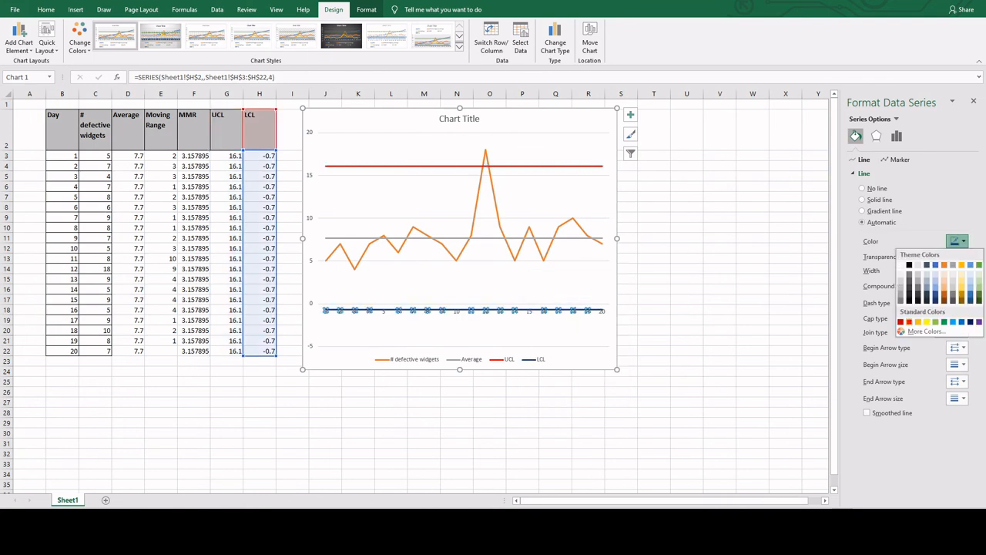
left_click(909, 322)
Recolor the chart's Average line black and the # defective widgets line dark blue, and deselect the chart
left_click(340, 238)
left_click(958, 241)
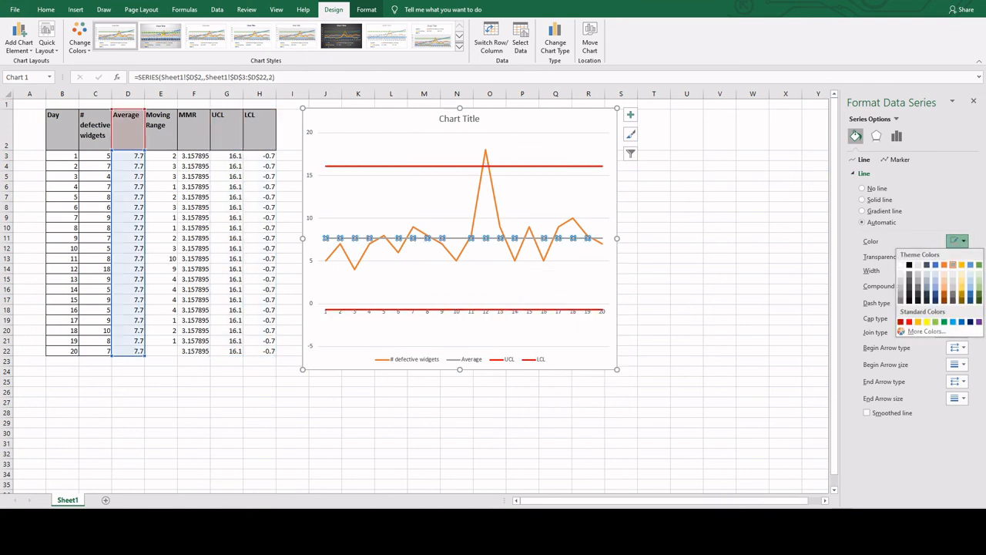
left_click(909, 264)
left_click(493, 191)
left_click(958, 242)
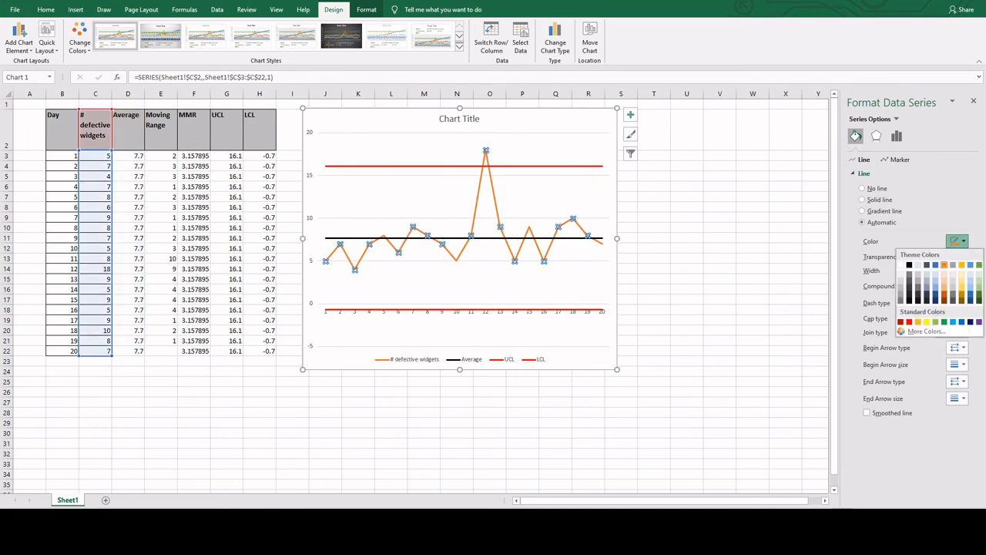
left_click(936, 302)
left_click(815, 289)
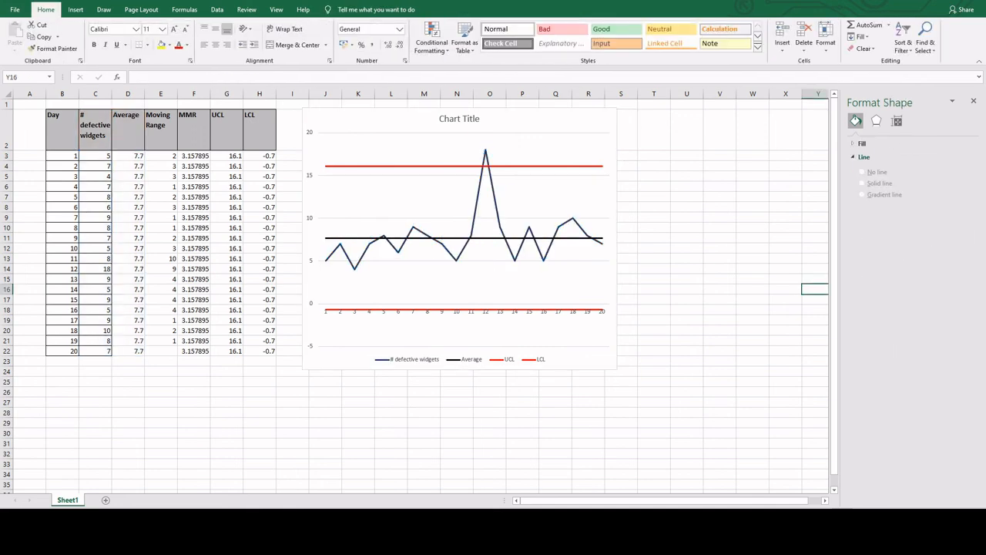